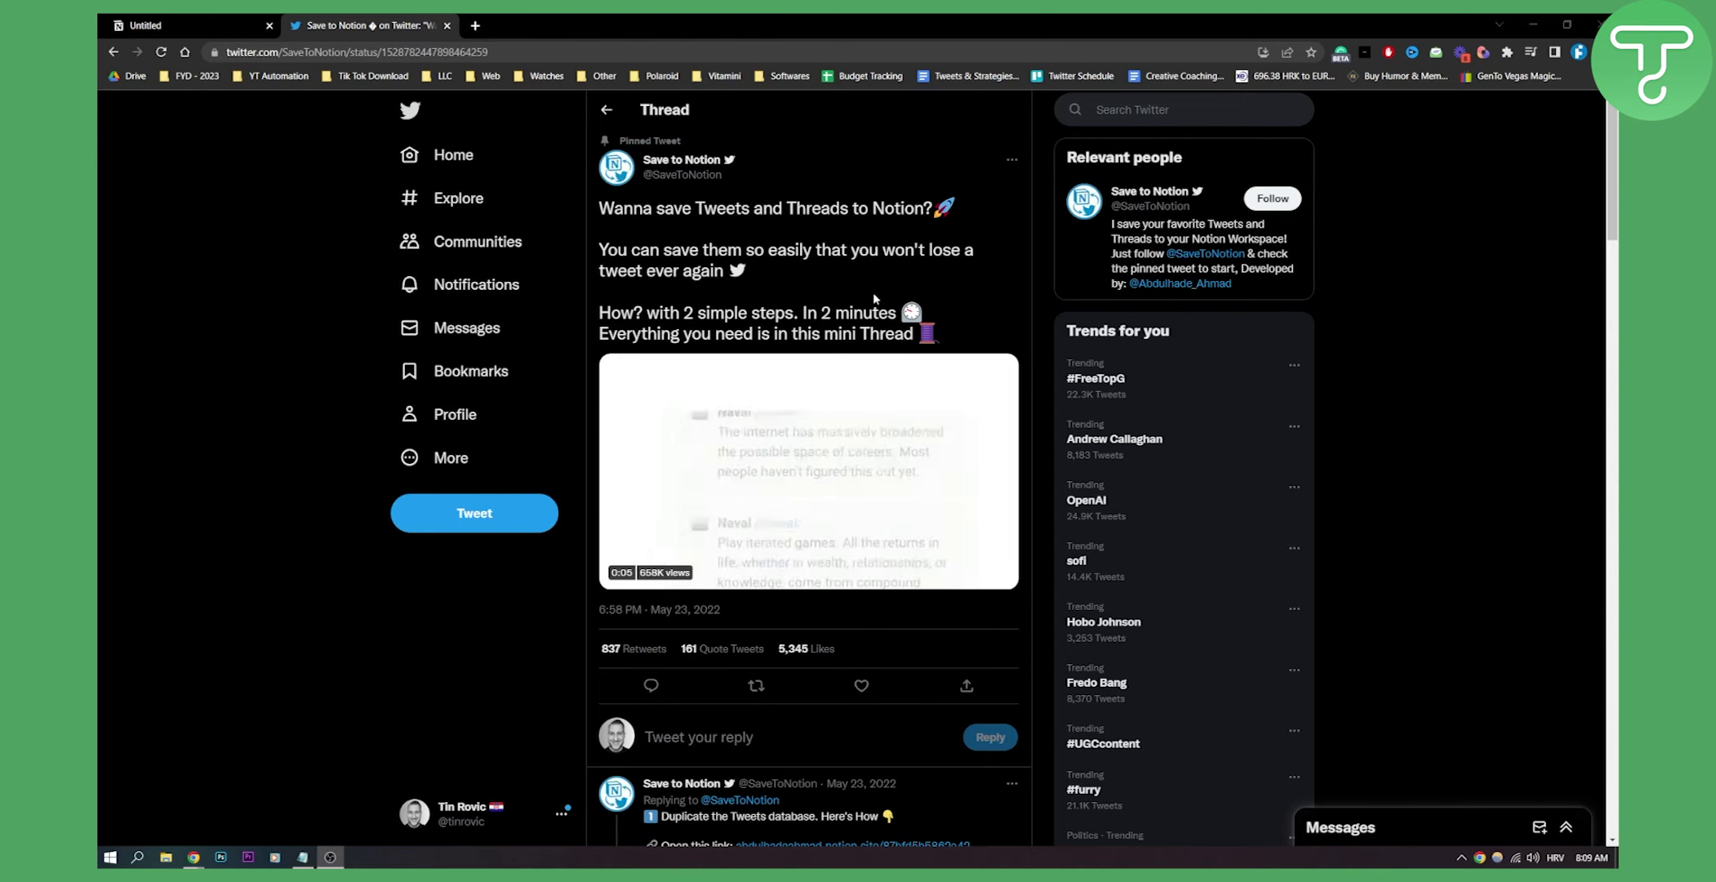
pyautogui.scroll(-2, 748, 284)
pyautogui.scroll(-1, 748, 284)
pyautogui.scroll(-1, 791, 284)
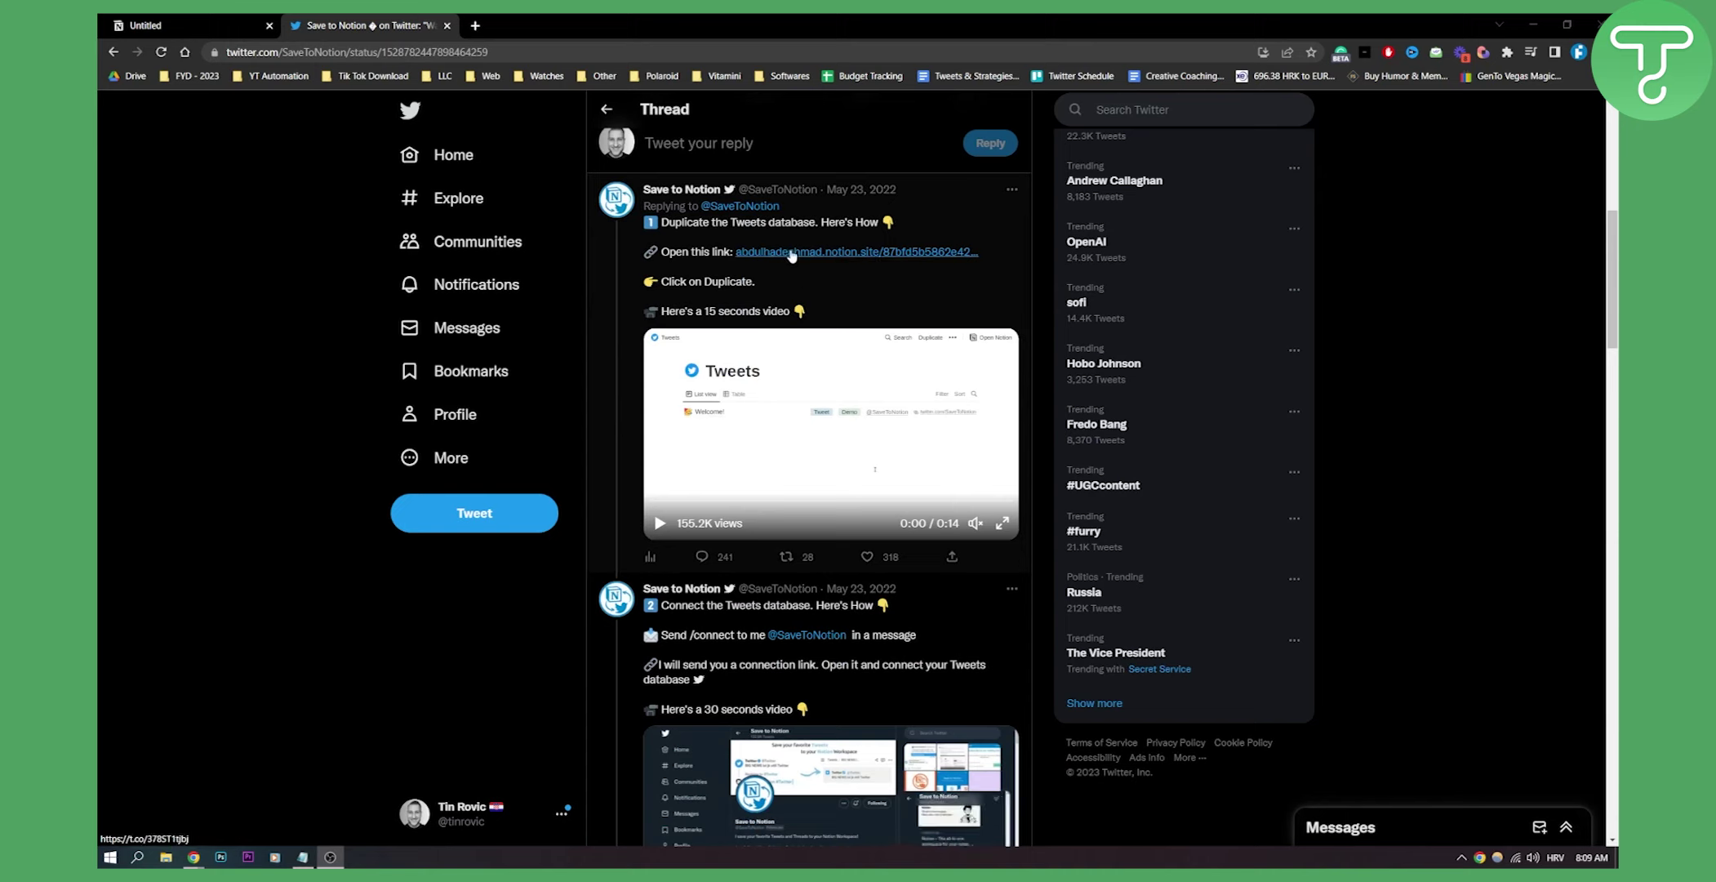
# Copy the Tweets database template, with its Welcome entry, into your own Notion workspace
pyautogui.click(858, 255)
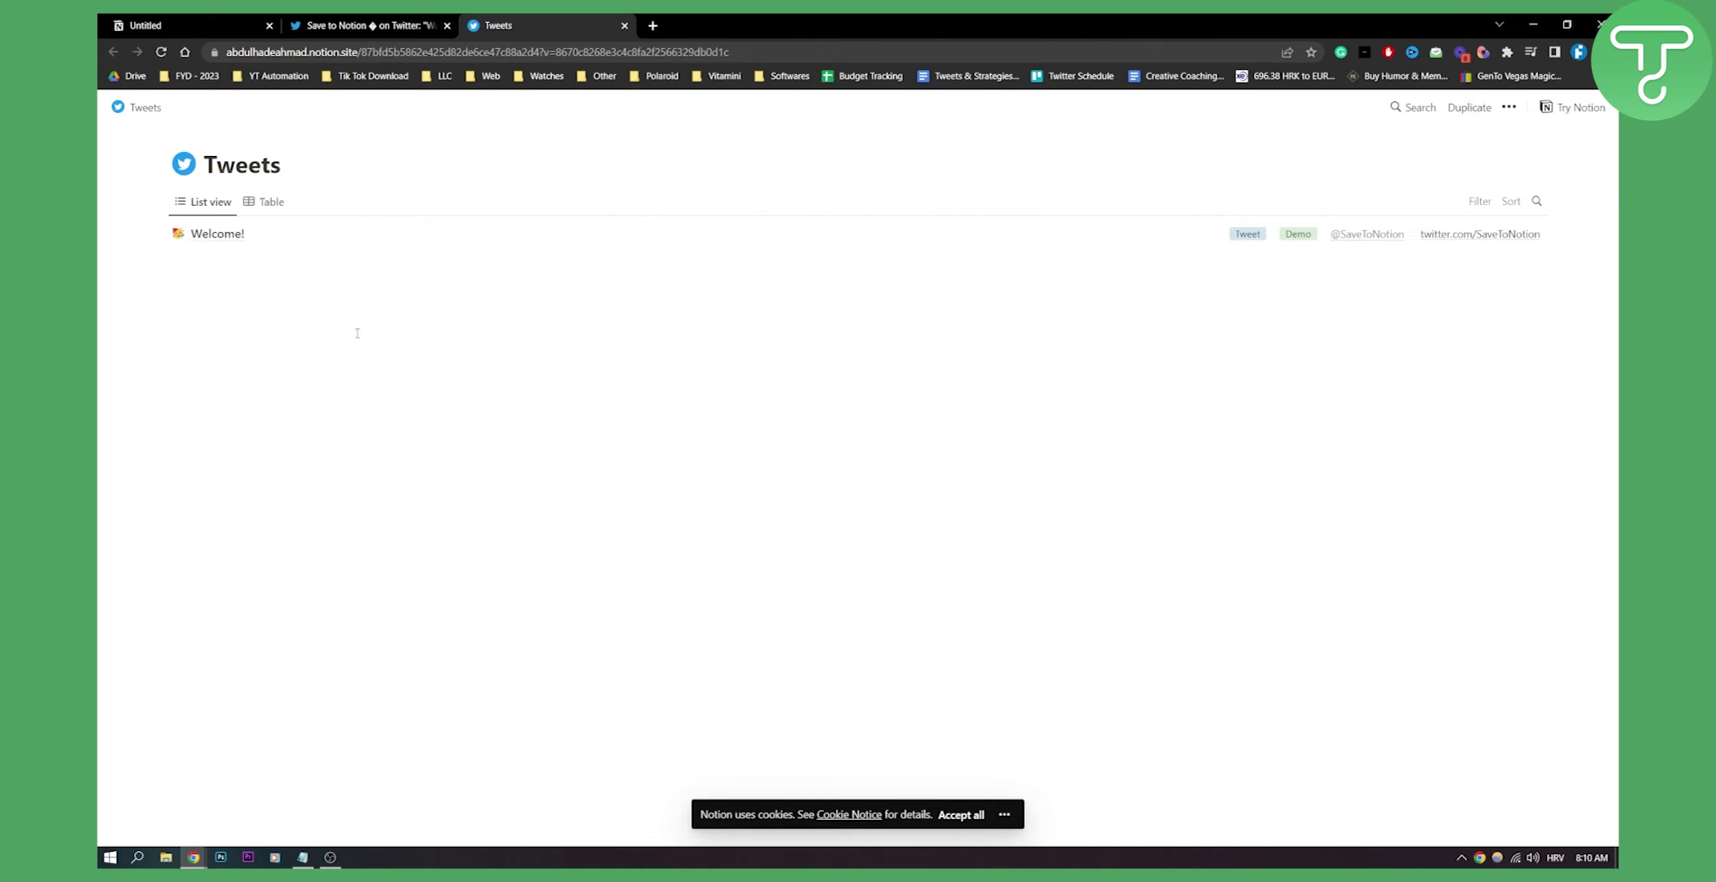
pyautogui.click(389, 24)
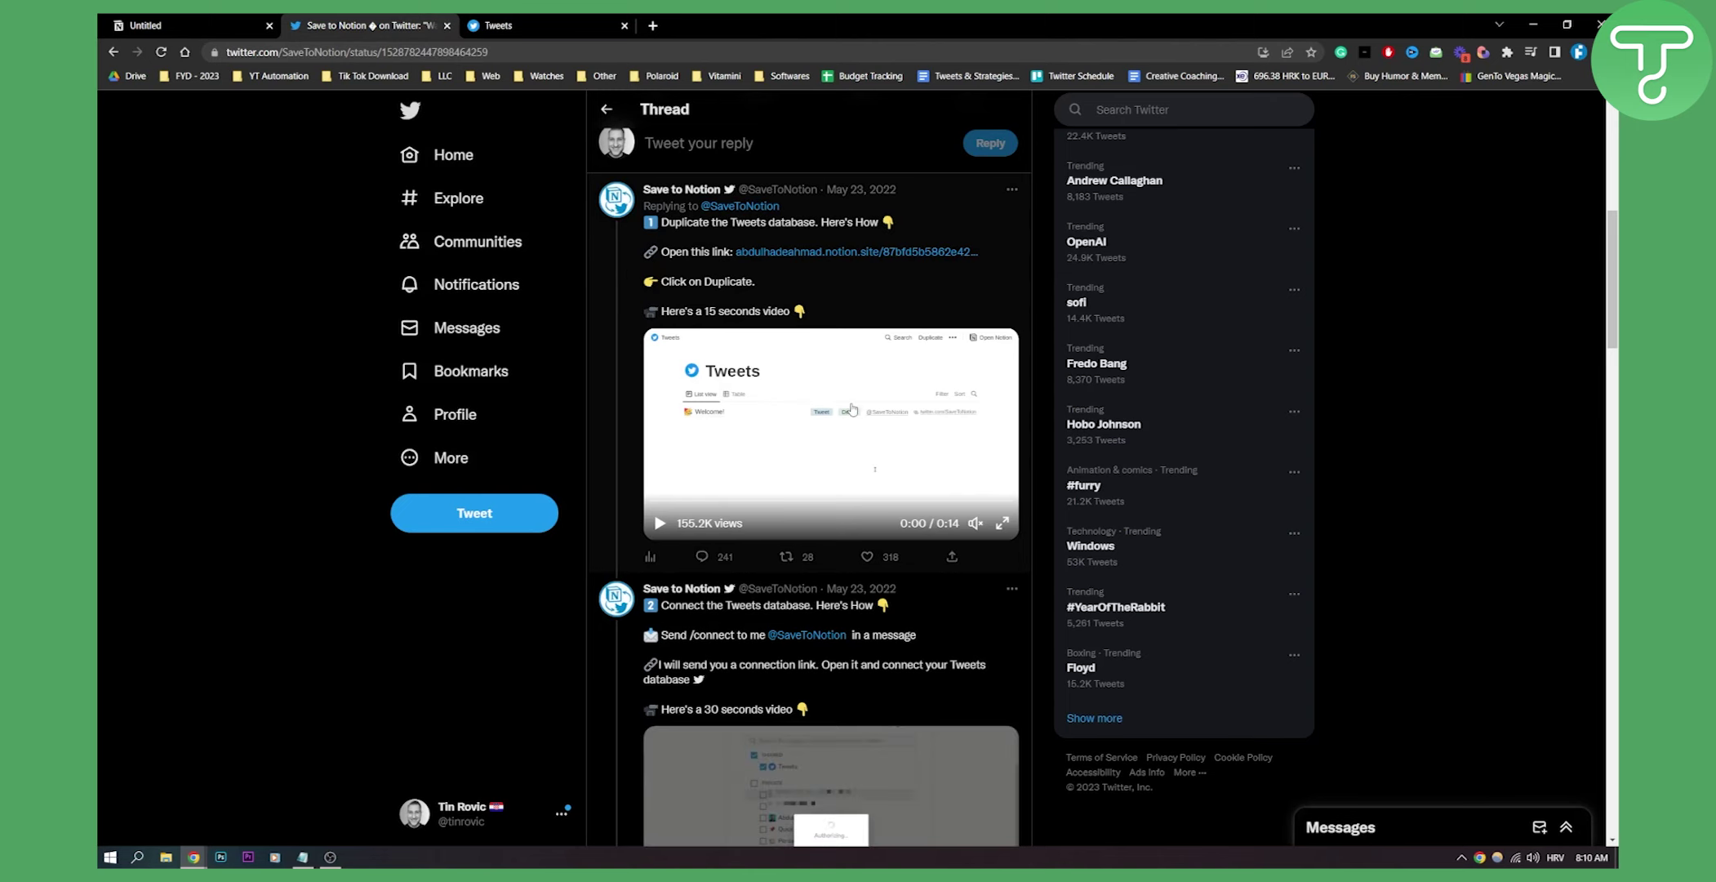
pyautogui.scroll(-3, 827, 409)
pyautogui.scroll(-1, 775, 305)
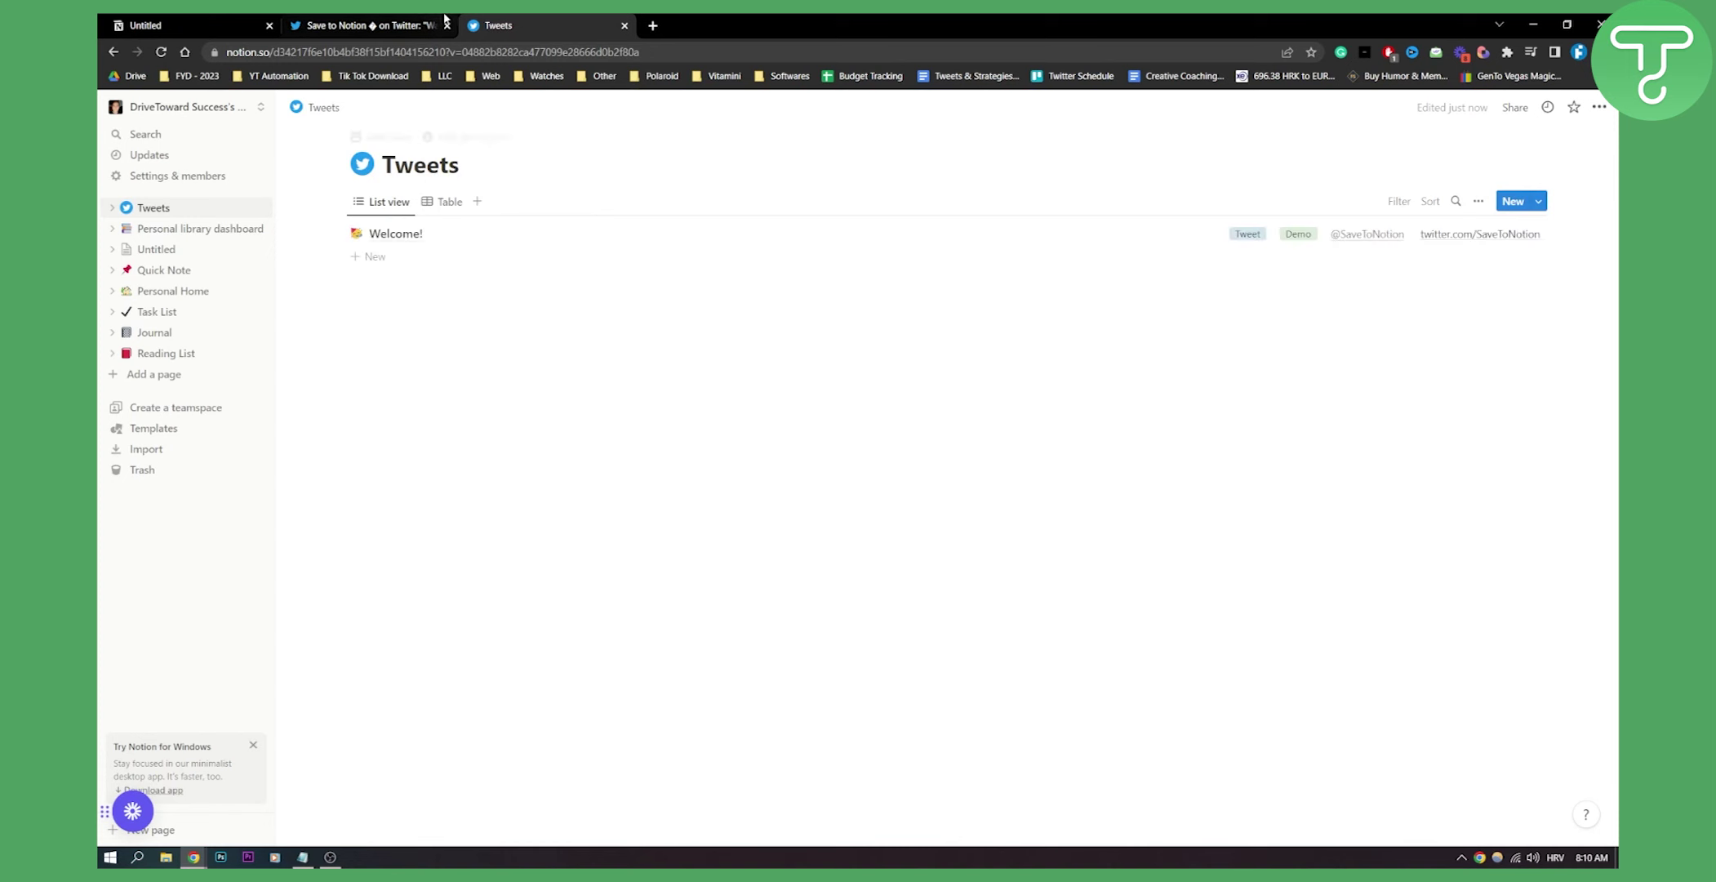
pyautogui.click(369, 25)
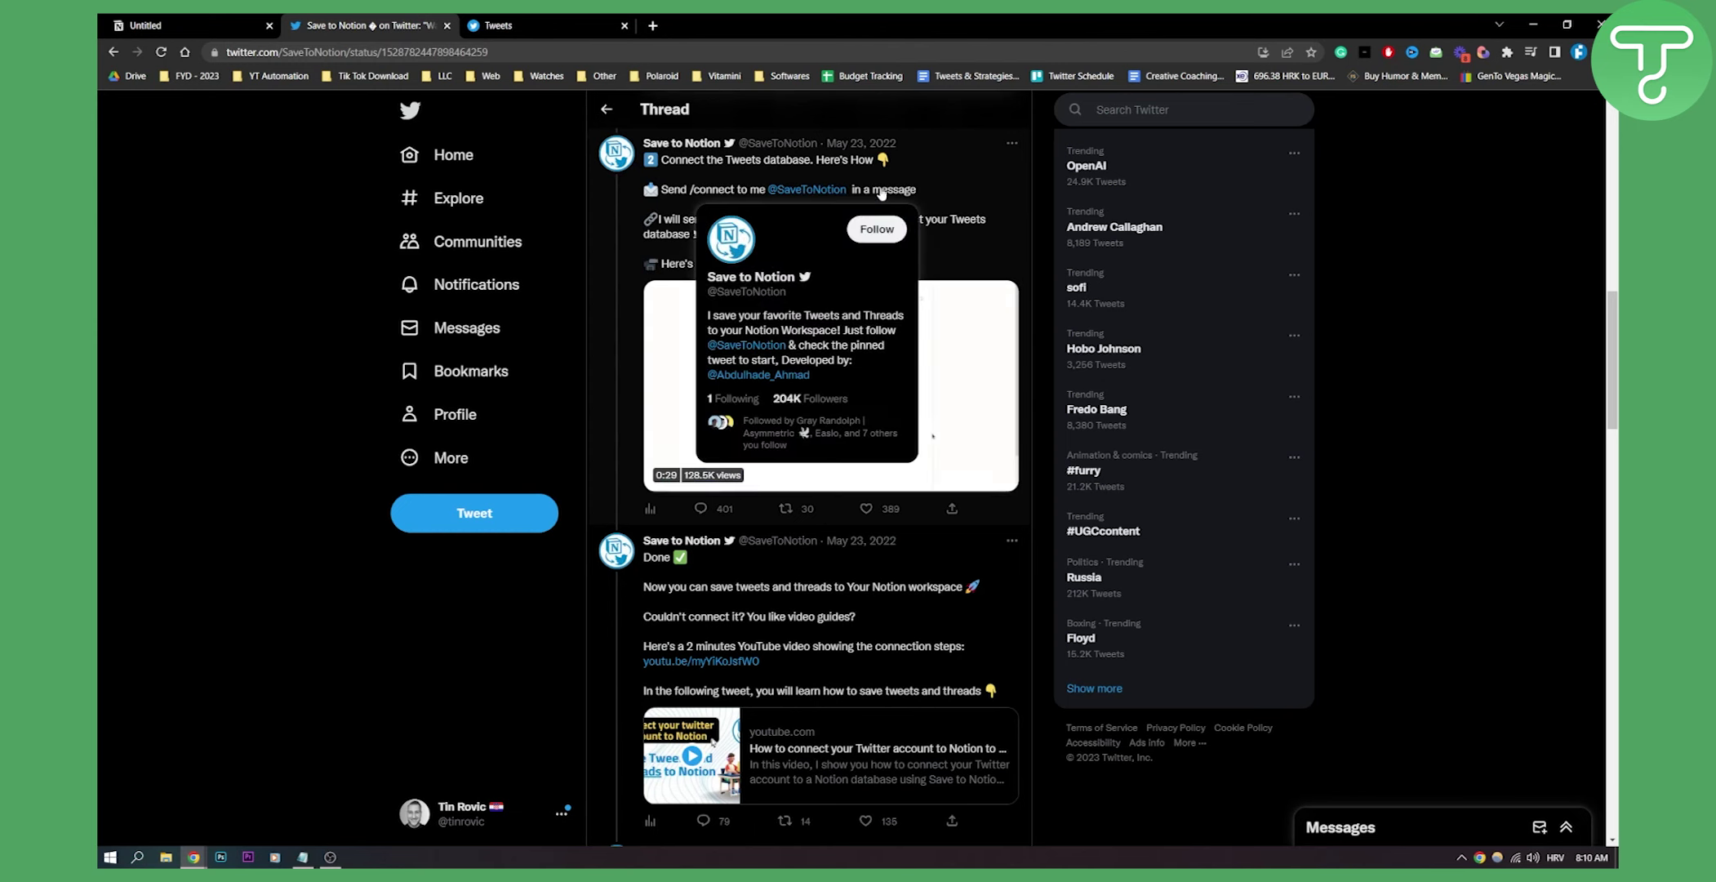
pyautogui.click(811, 191)
pyautogui.click(940, 300)
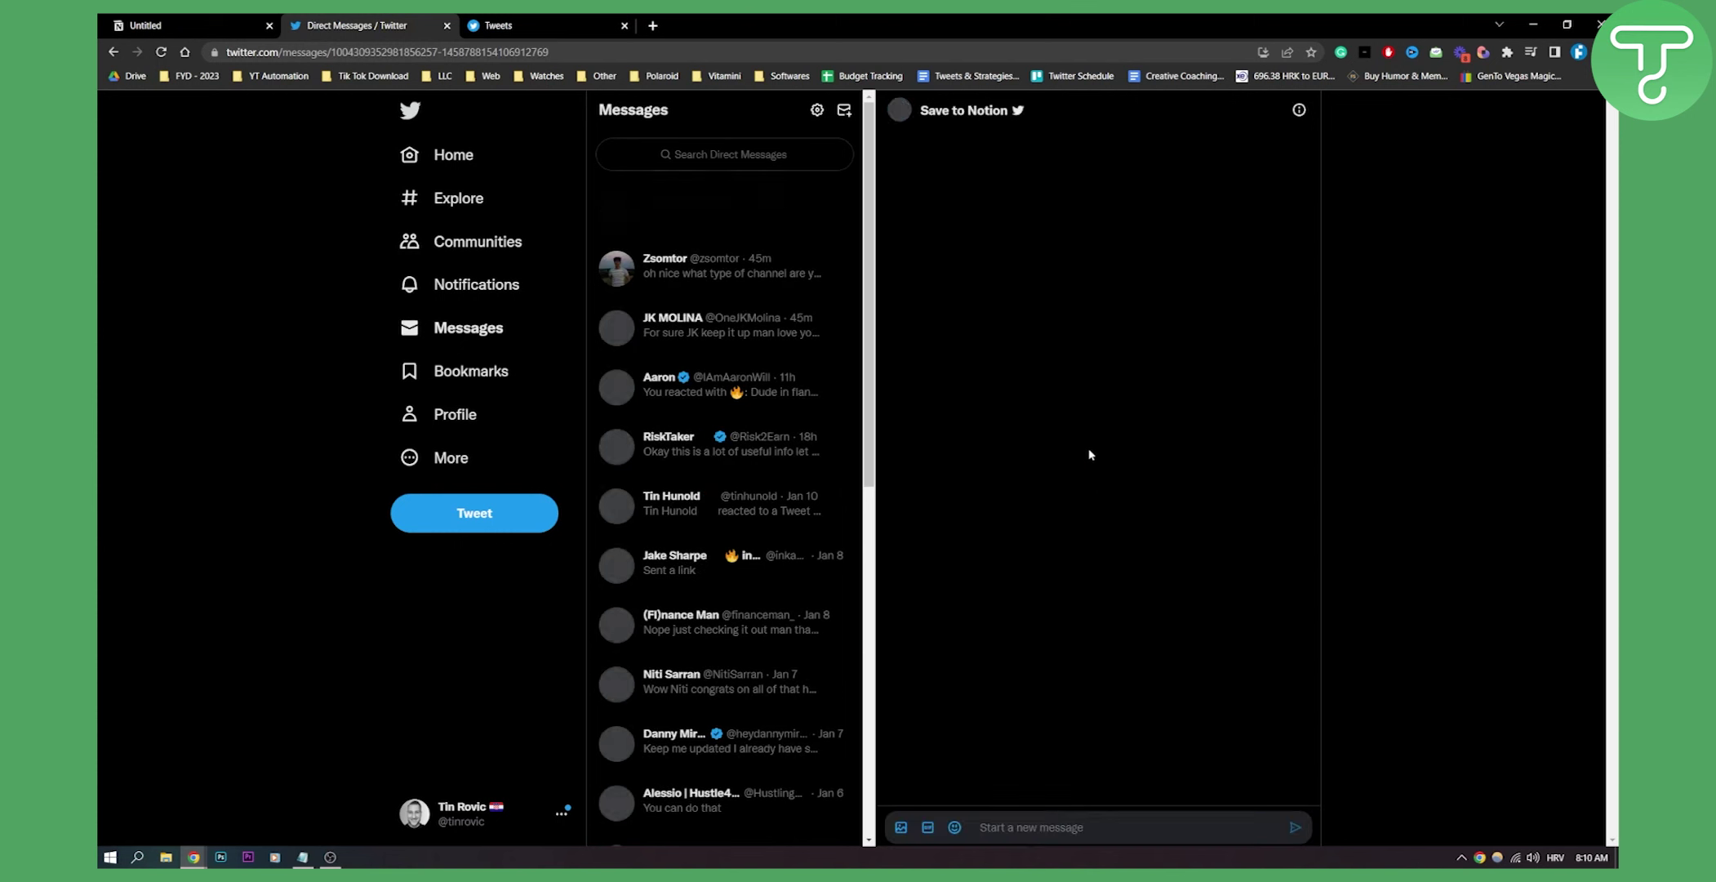
pyautogui.write('/c')
pyautogui.press('Return')
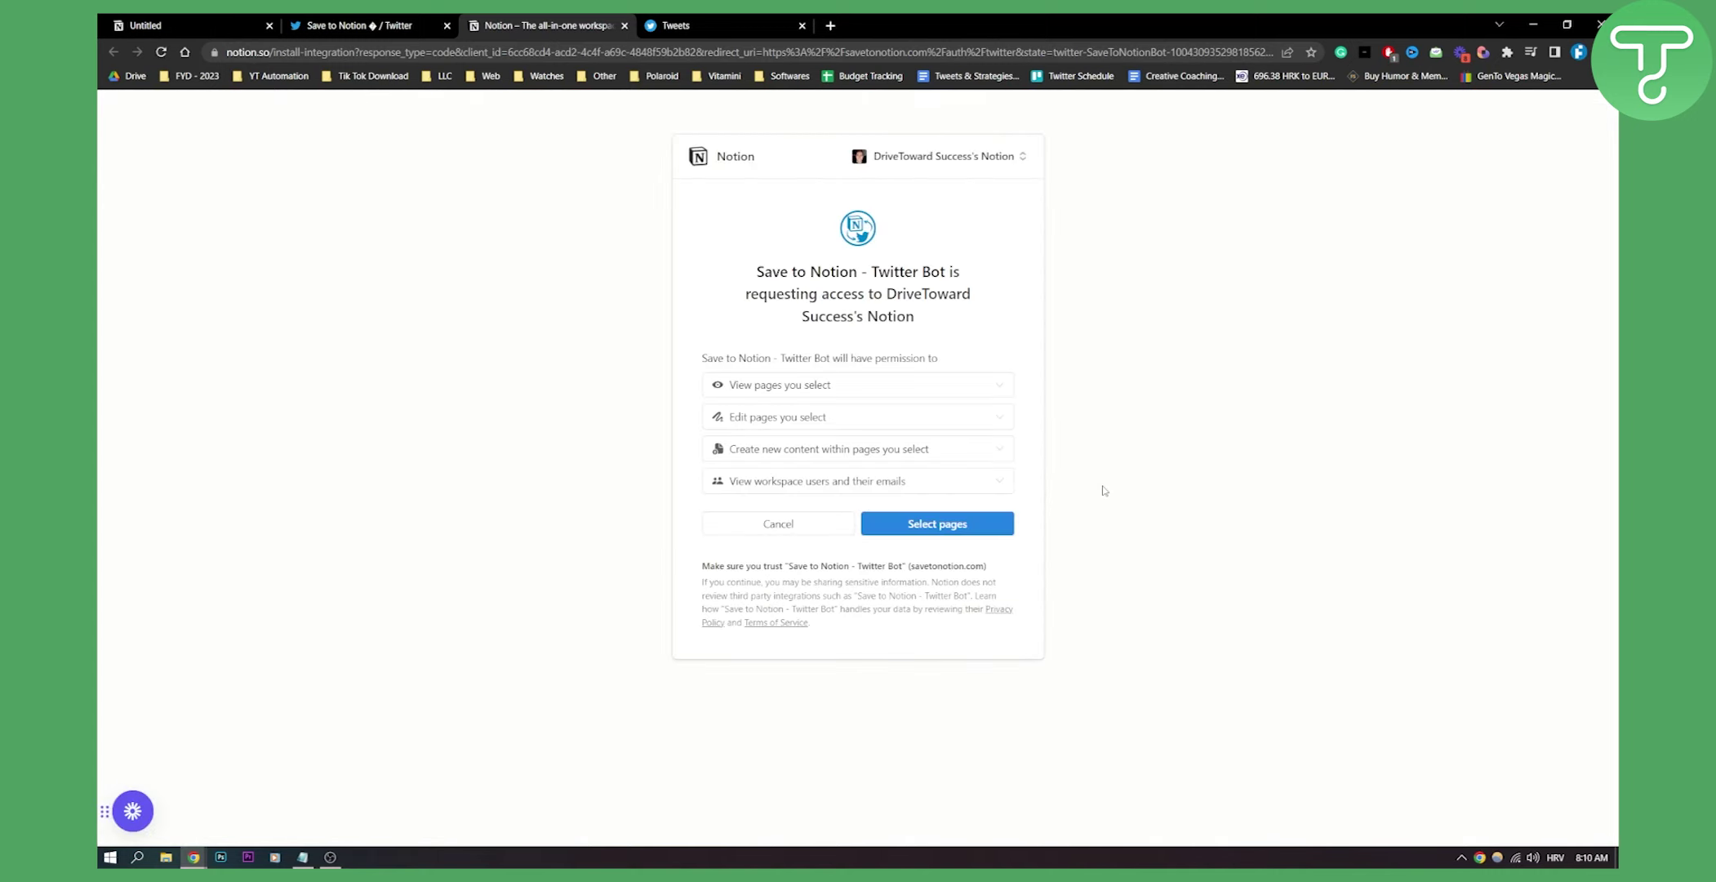
# Review the bot's view, edit and create permissions, then allow access to the Tweets page
pyautogui.click(780, 387)
pyautogui.click(794, 476)
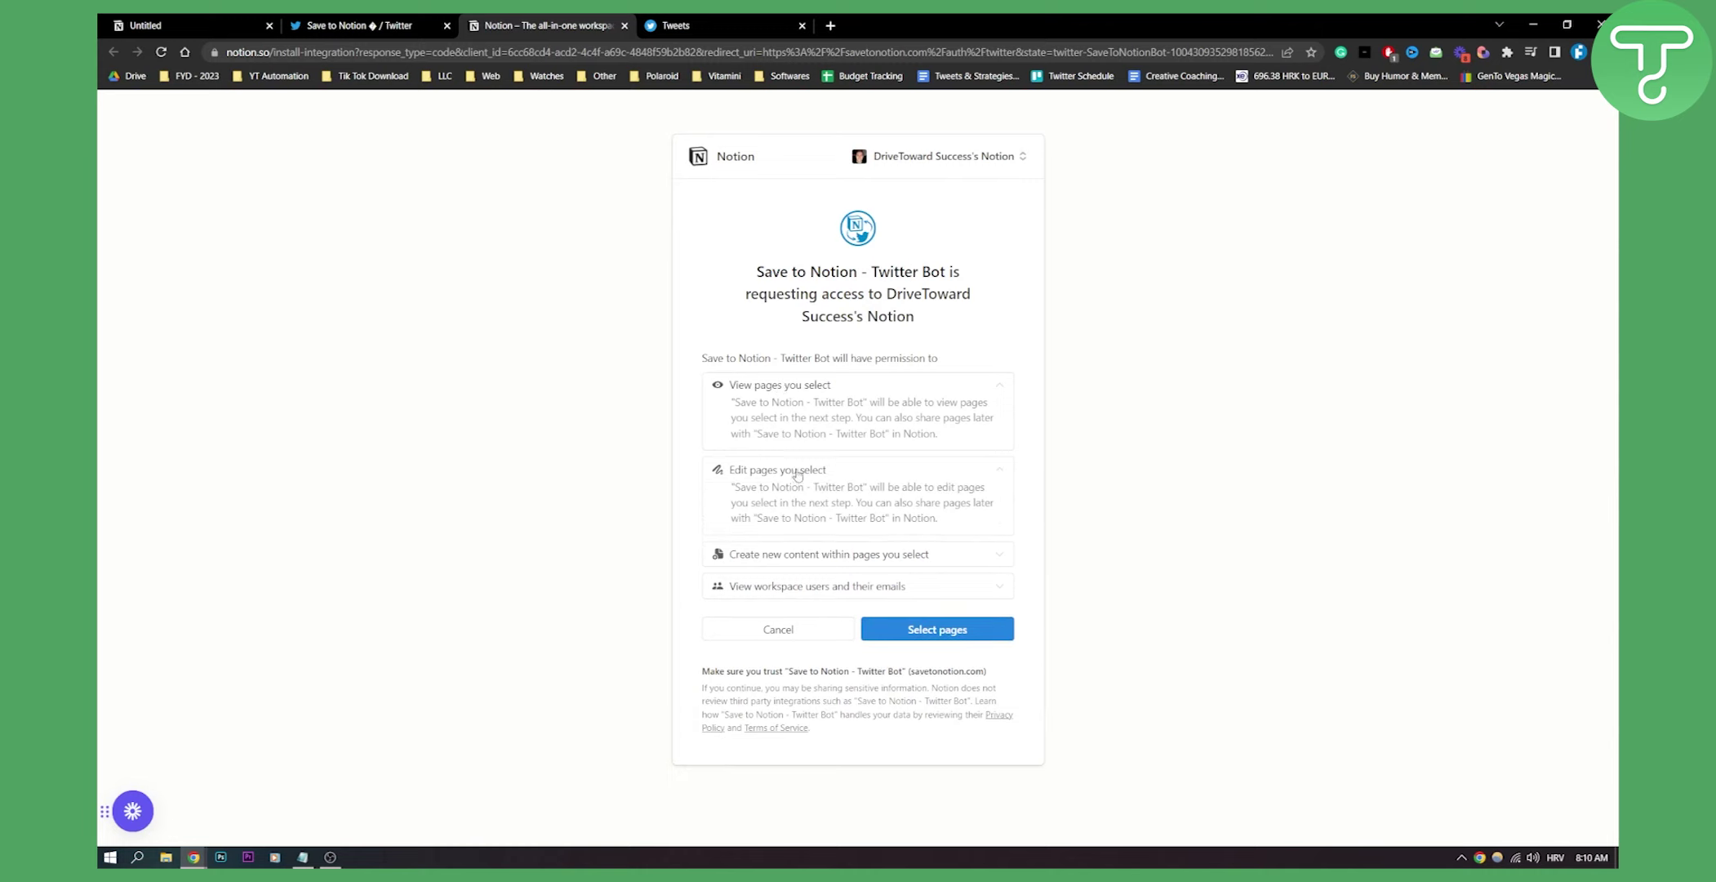
pyautogui.click(789, 554)
pyautogui.click(912, 694)
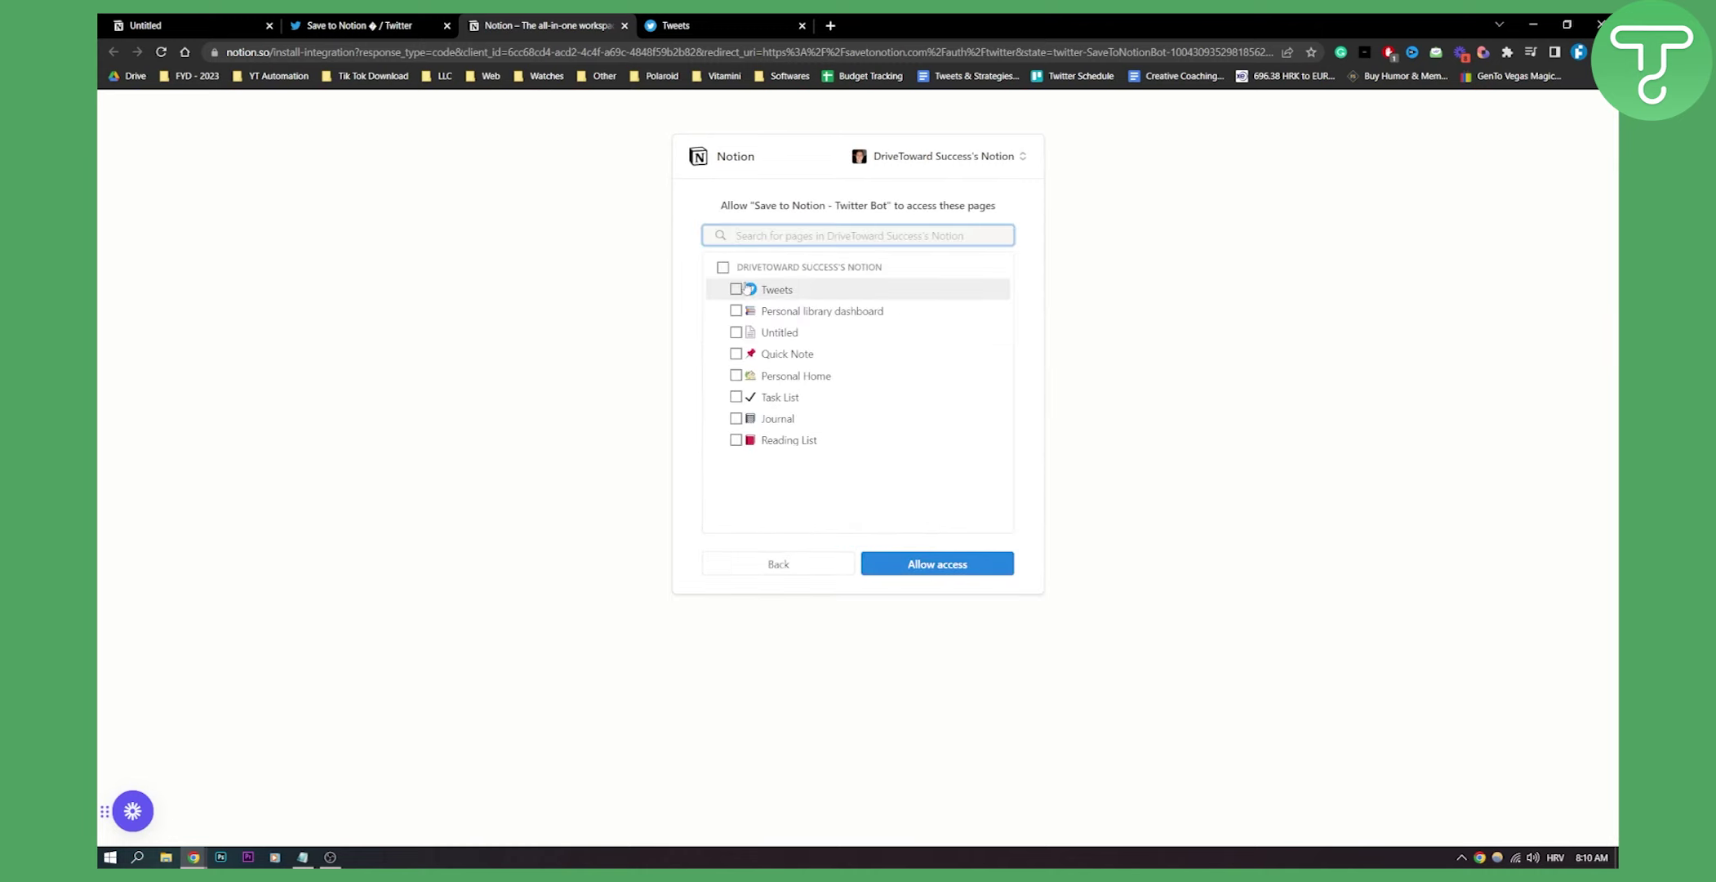
pyautogui.click(737, 290)
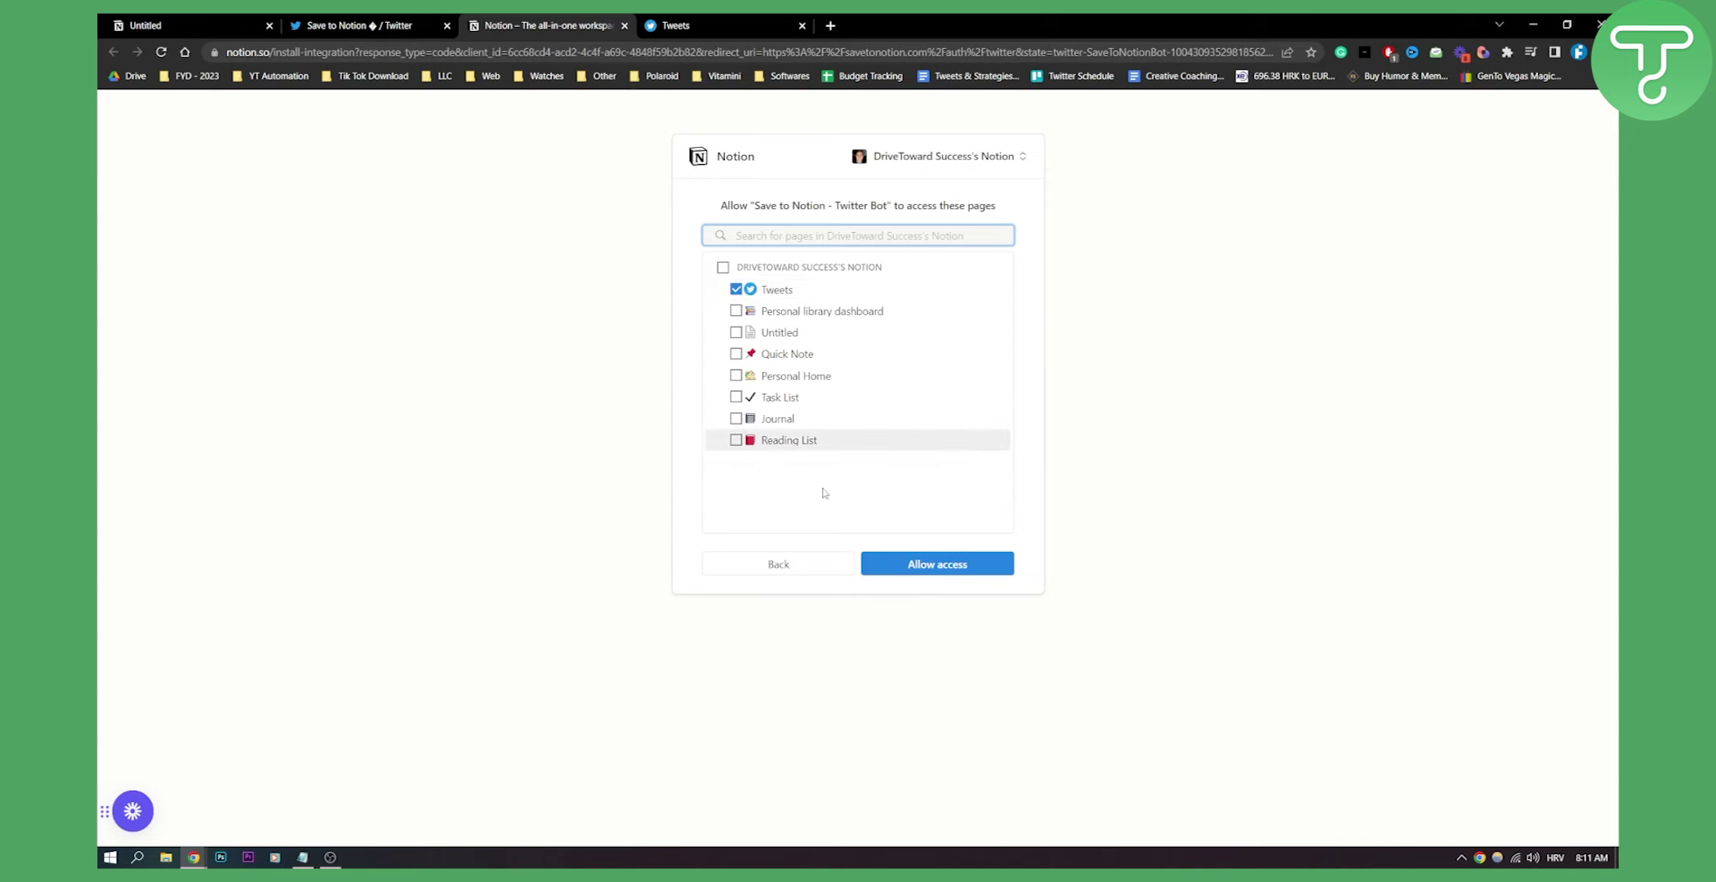
pyautogui.click(954, 568)
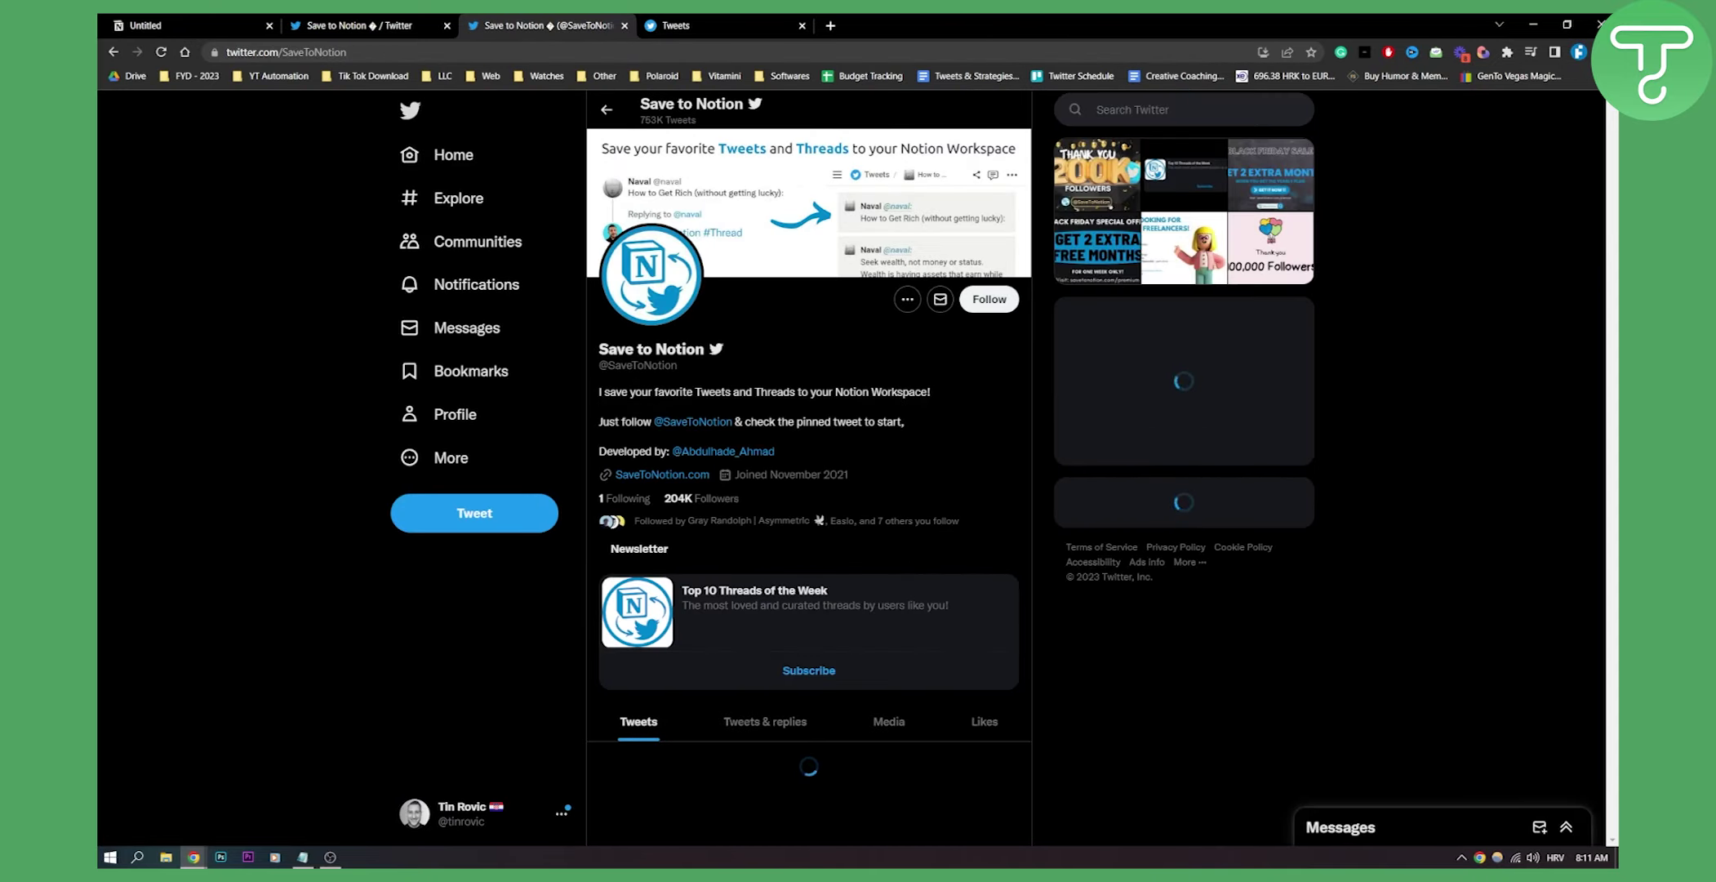
pyautogui.scroll(-3, 821, 401)
pyautogui.scroll(-1, 821, 402)
# Open the pinned Save to Notion thread explaining saving via mentions and DMs
pyautogui.click(828, 344)
pyautogui.scroll(-2, 817, 363)
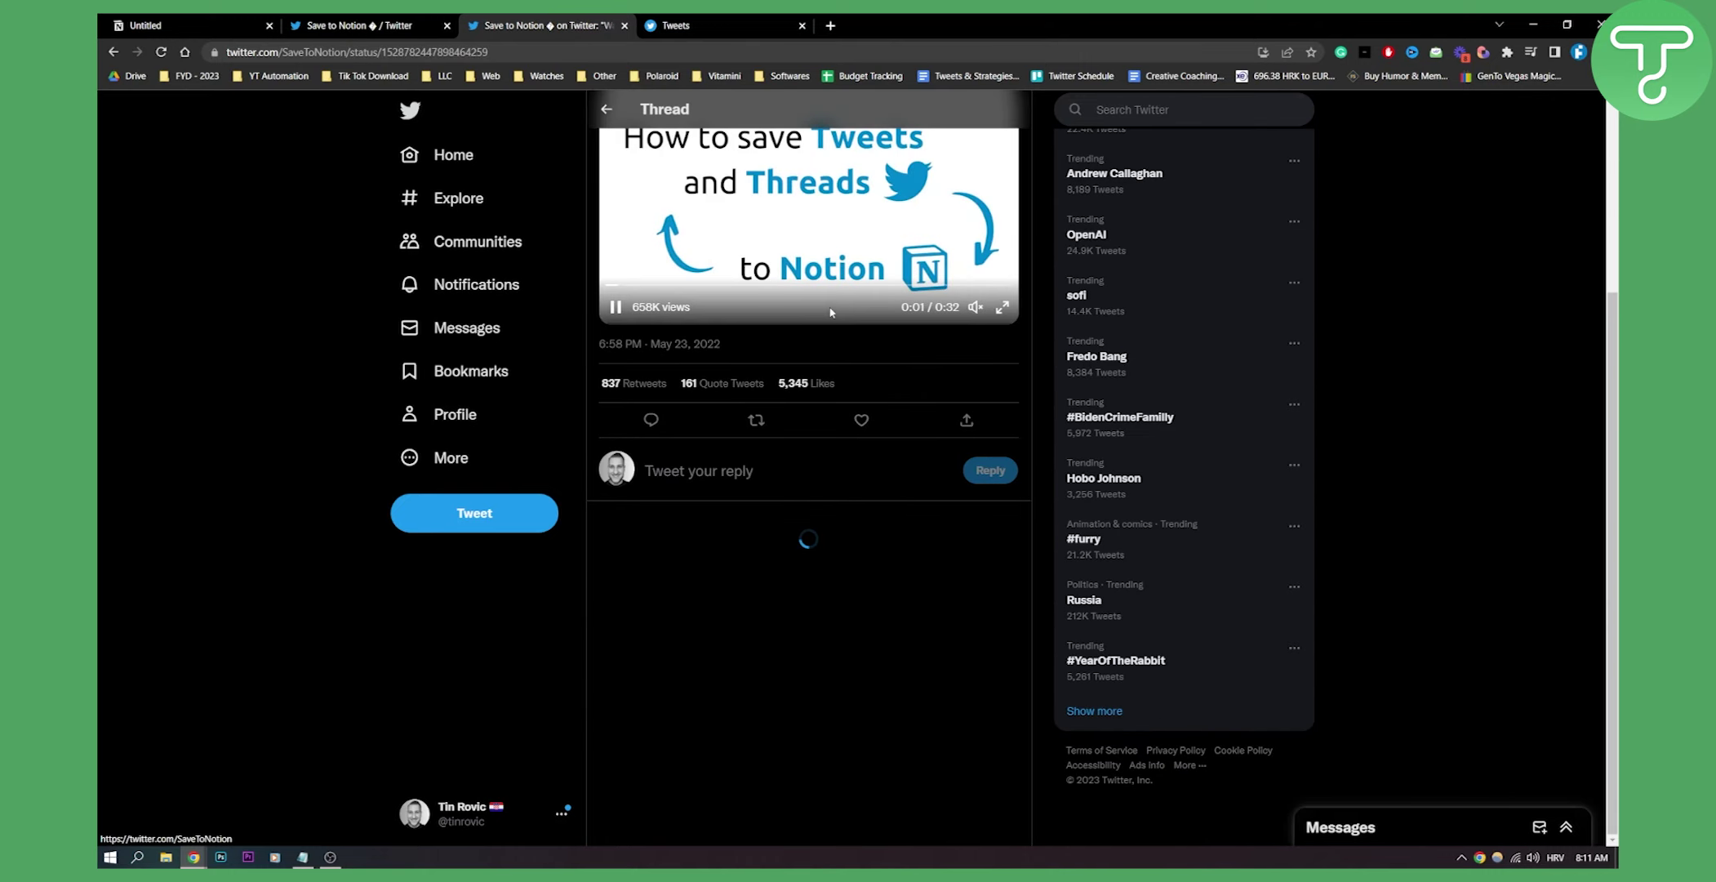
pyautogui.scroll(-2, 852, 382)
pyautogui.scroll(-3, 852, 375)
pyautogui.scroll(-2, 849, 362)
pyautogui.scroll(-1, 846, 350)
pyautogui.scroll(3, 848, 350)
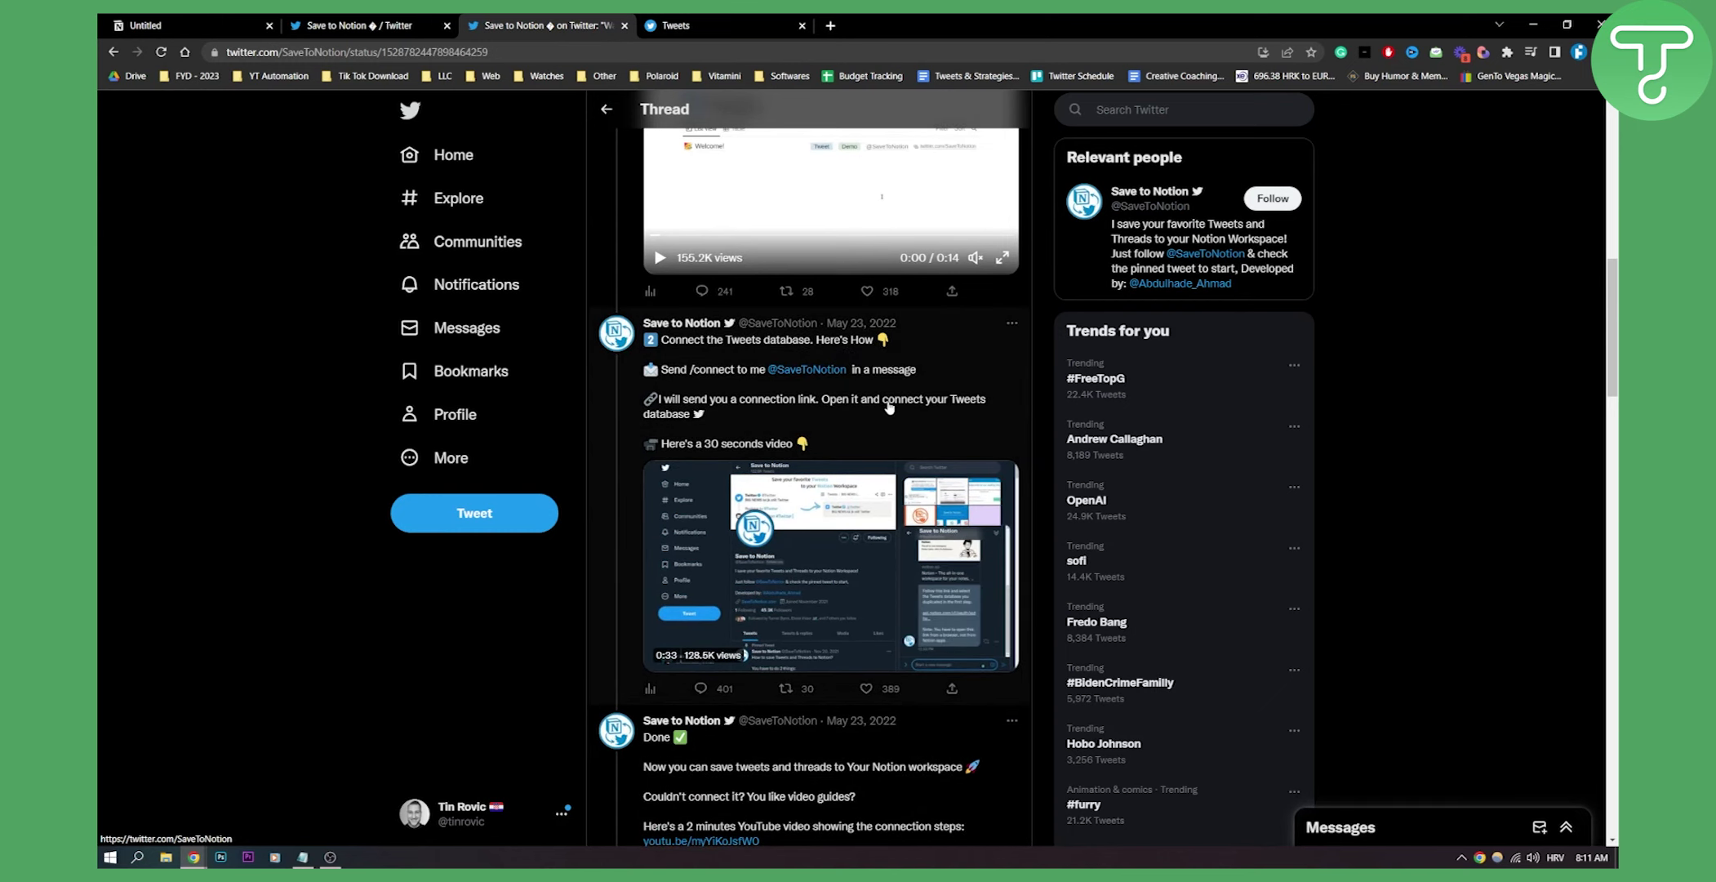
pyautogui.scroll(-1, 783, 418)
pyautogui.scroll(-2, 684, 409)
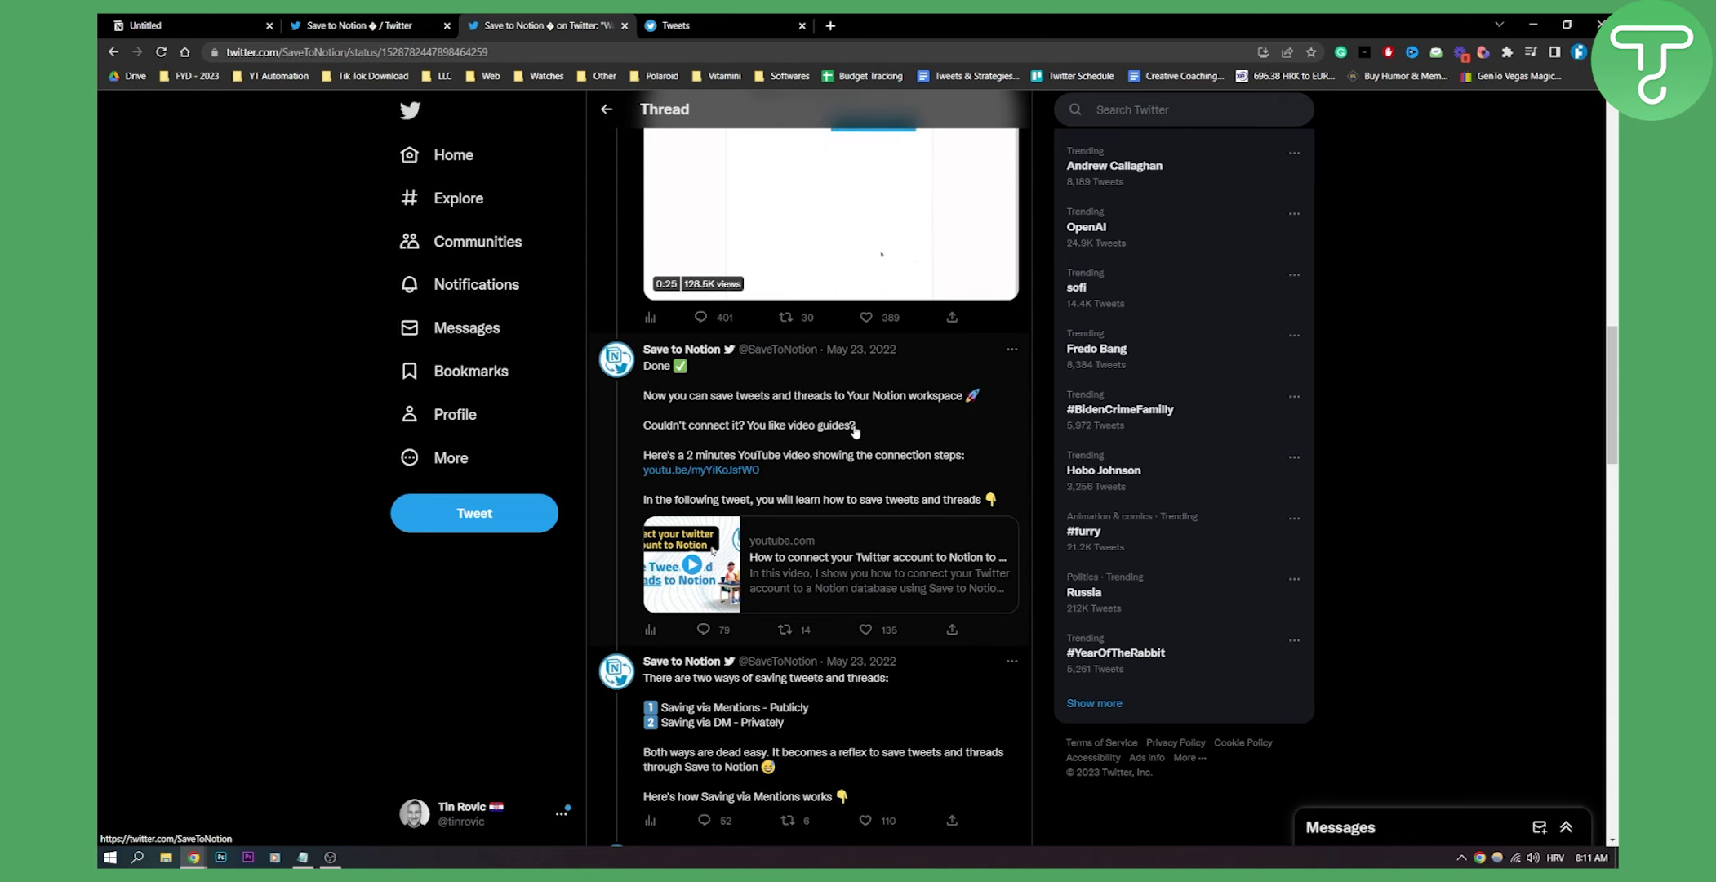
pyautogui.scroll(-2, 938, 432)
pyautogui.scroll(-1, 763, 477)
pyautogui.scroll(-1, 700, 362)
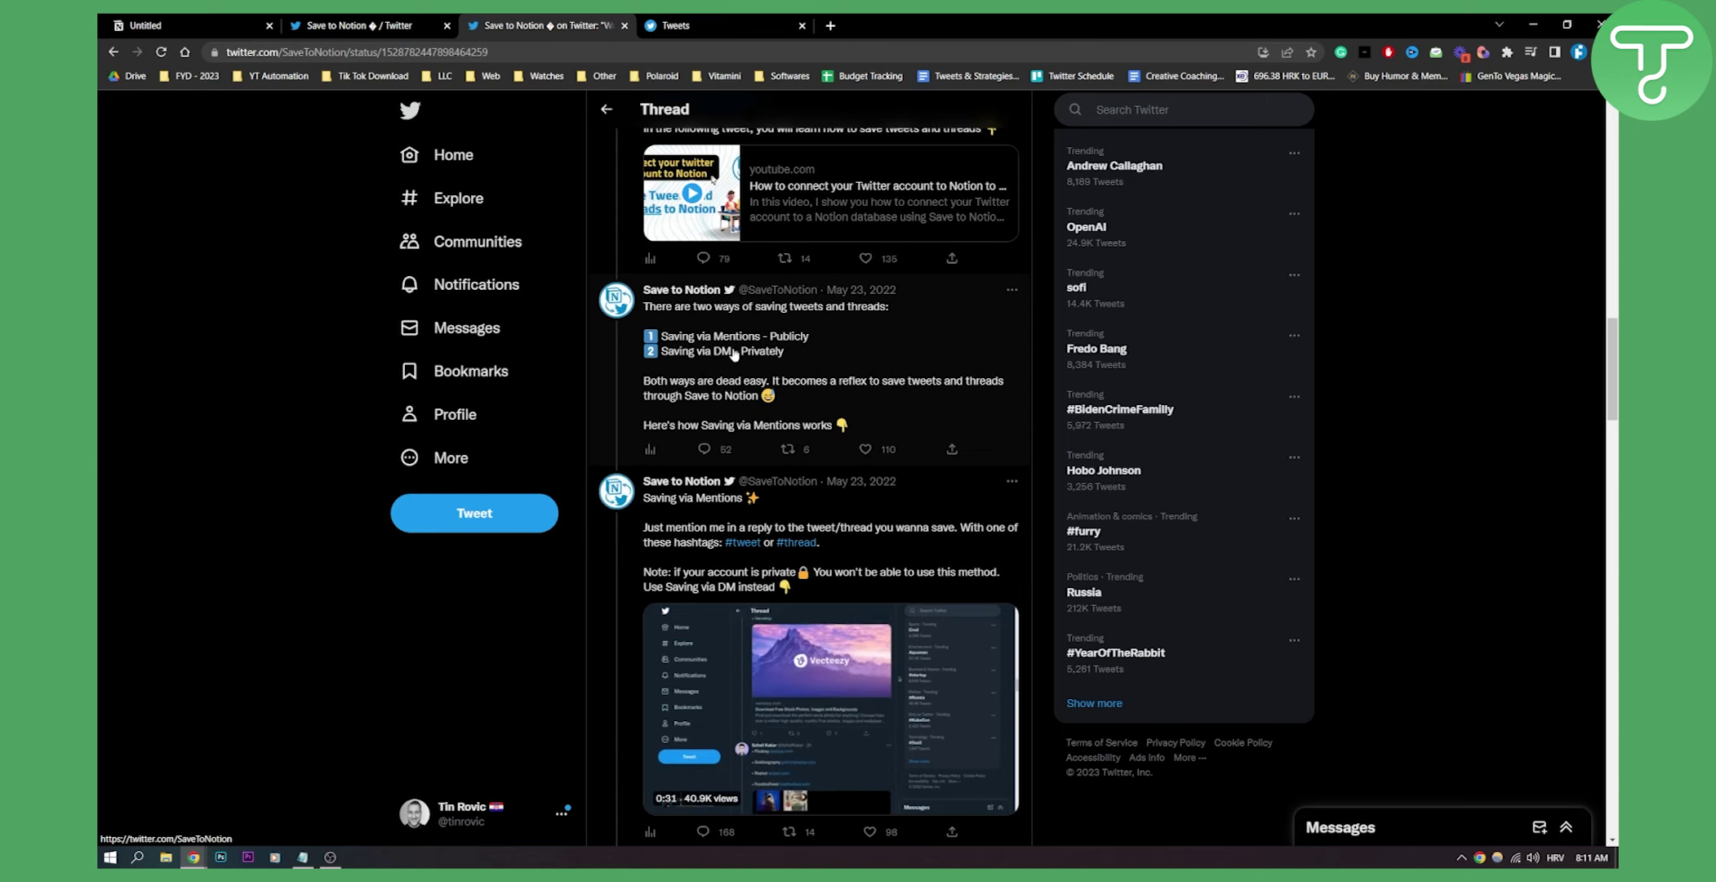
pyautogui.scroll(-1, 751, 359)
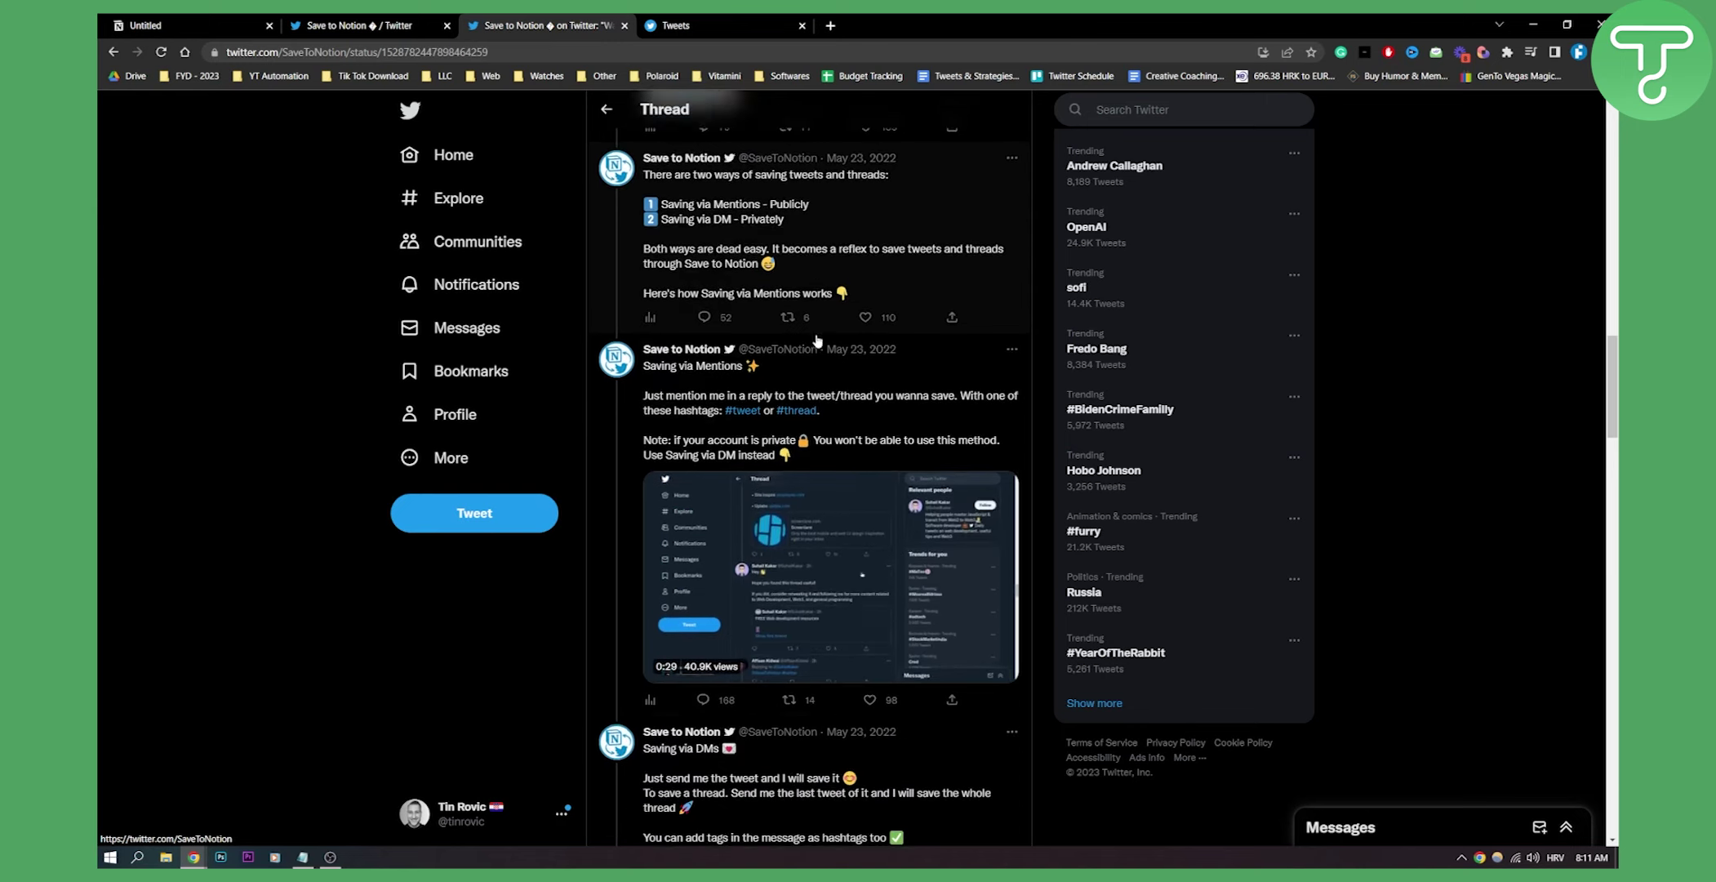
# Preview a tweet's sharing options, then check the duplicated Tweets database in Notion
pyautogui.click(950, 686)
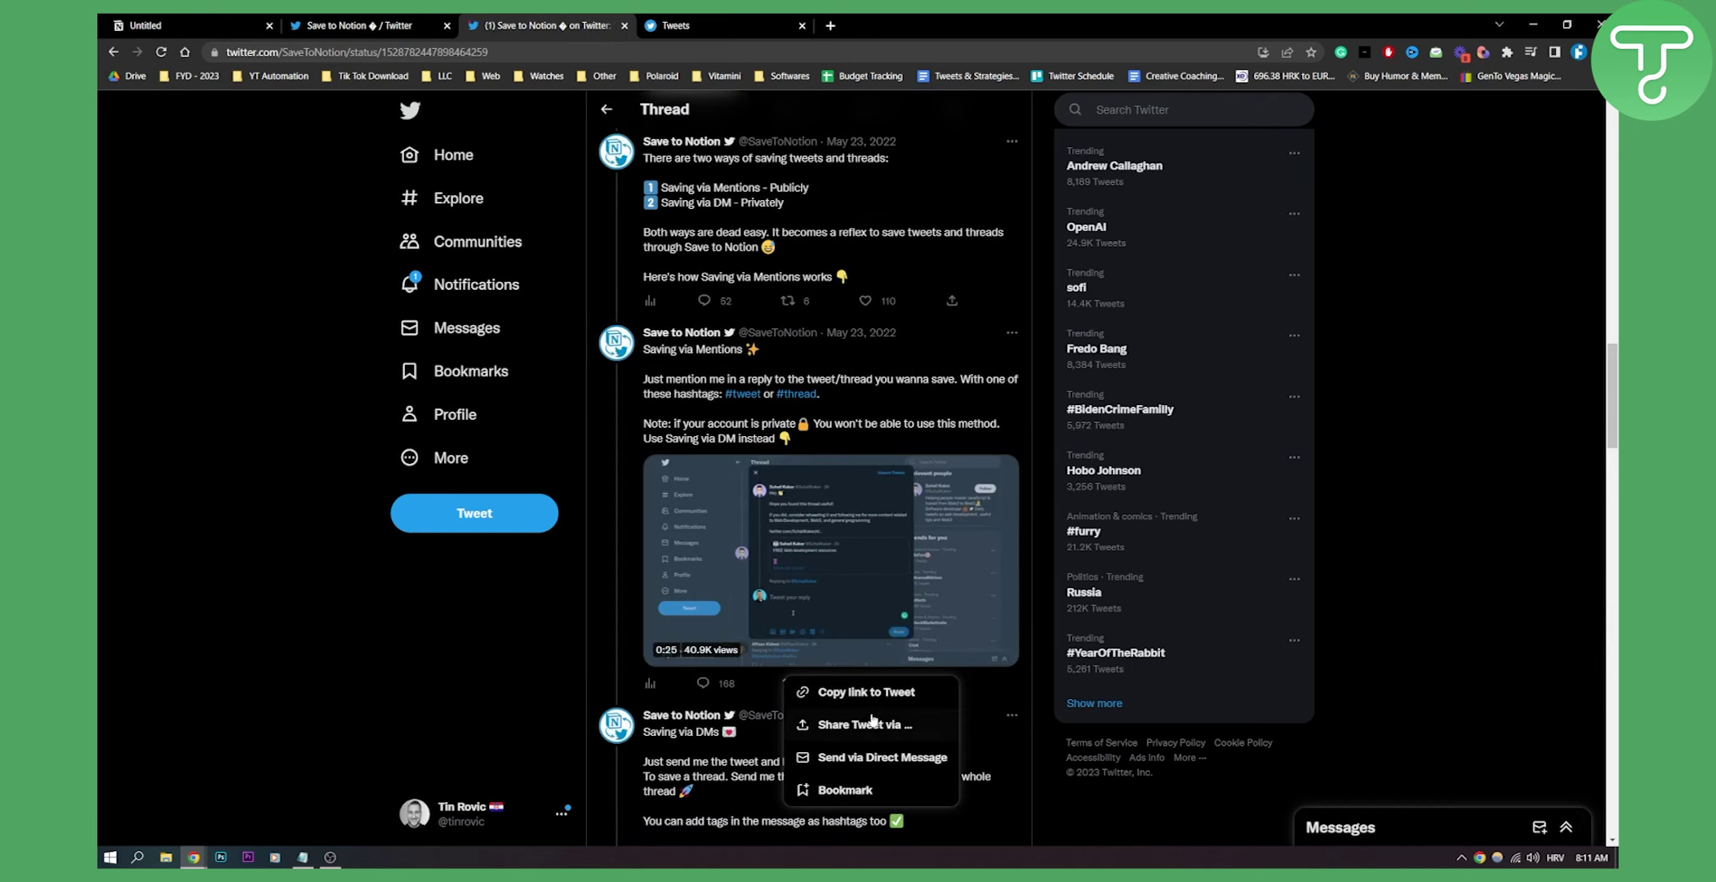
pyautogui.click(463, 747)
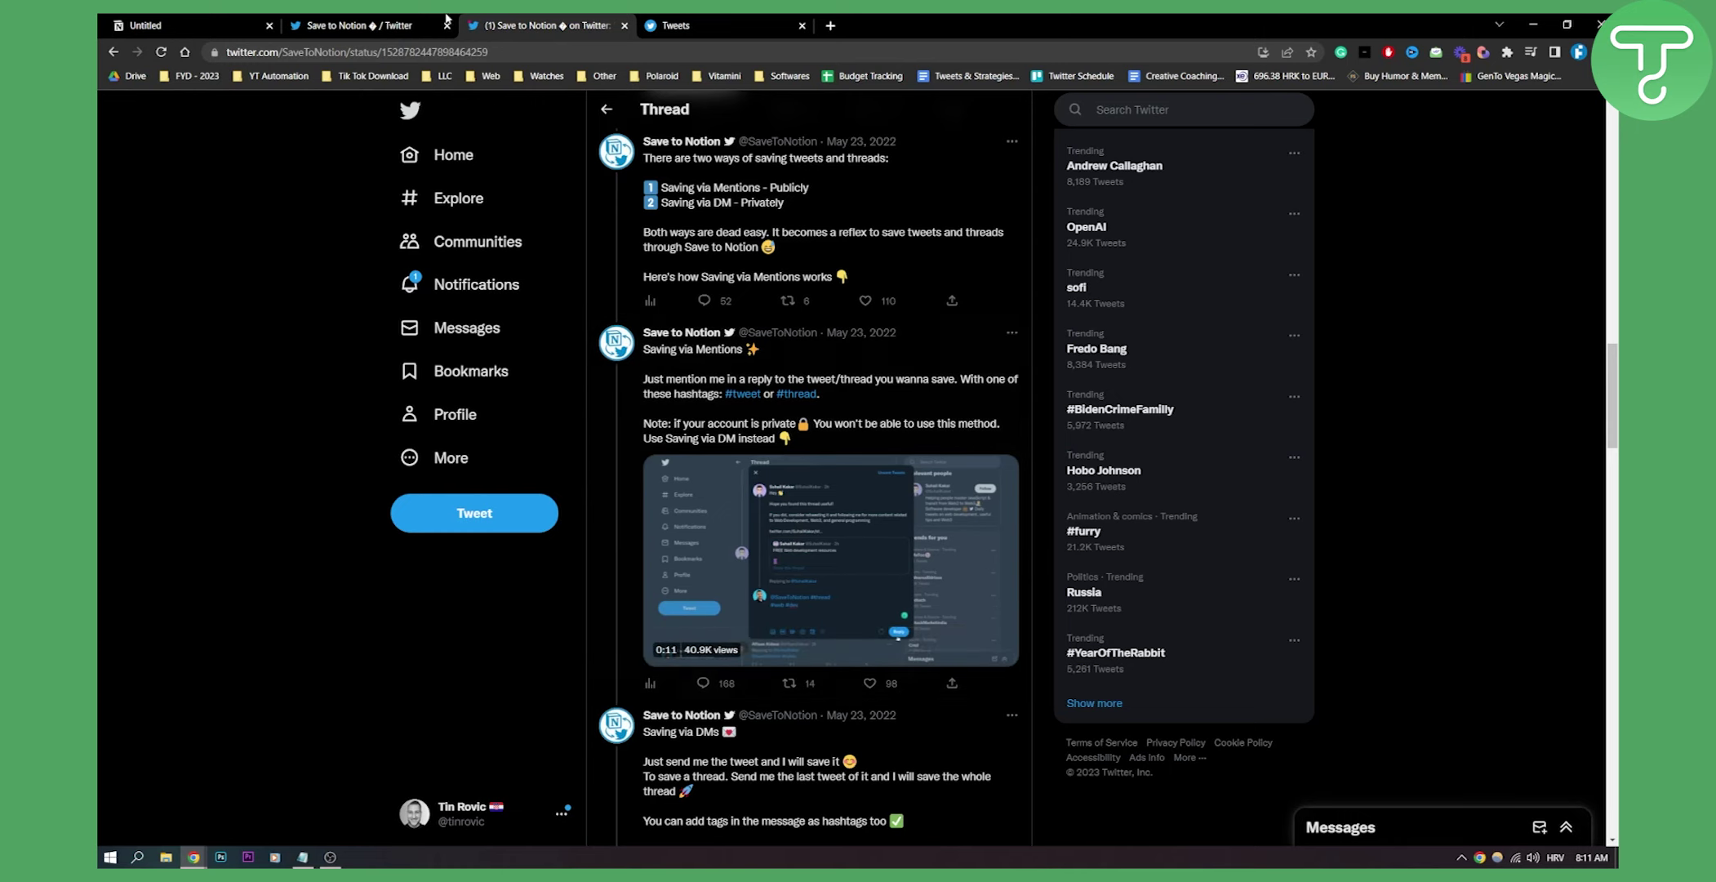
pyautogui.click(186, 17)
pyautogui.click(159, 208)
pyautogui.click(543, 24)
pyautogui.scroll(-2, 953, 666)
pyautogui.scroll(-2, 949, 595)
# Send a thread tweet to Save to Notion via Direct Message and check the Tweets database
pyautogui.click(950, 596)
pyautogui.click(858, 667)
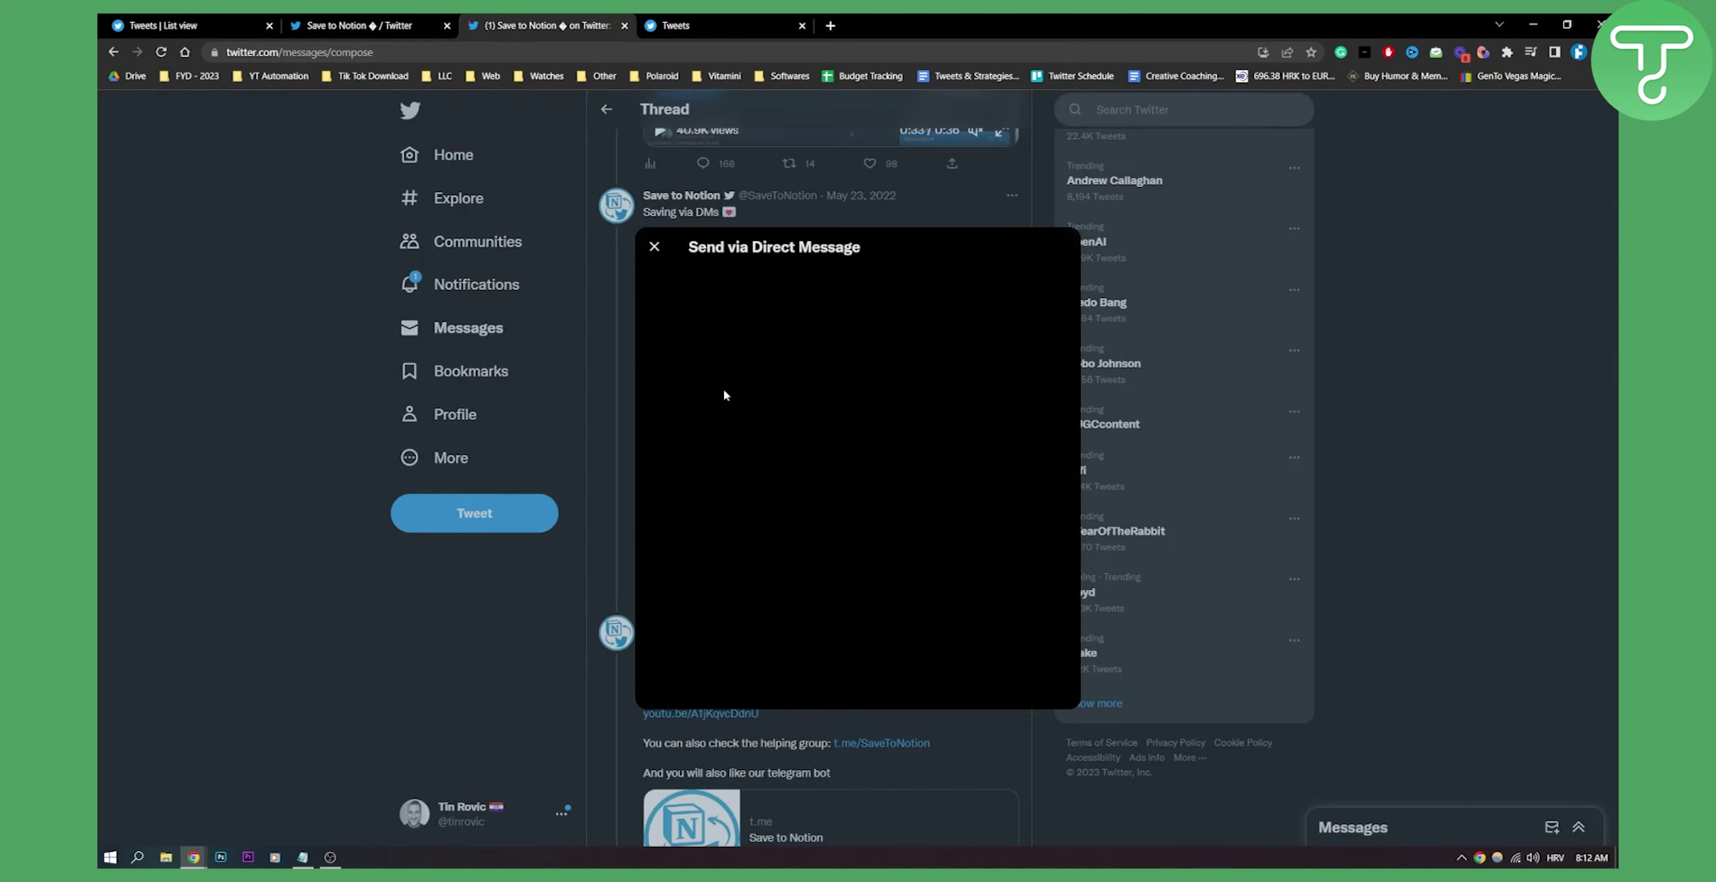
pyautogui.click(737, 332)
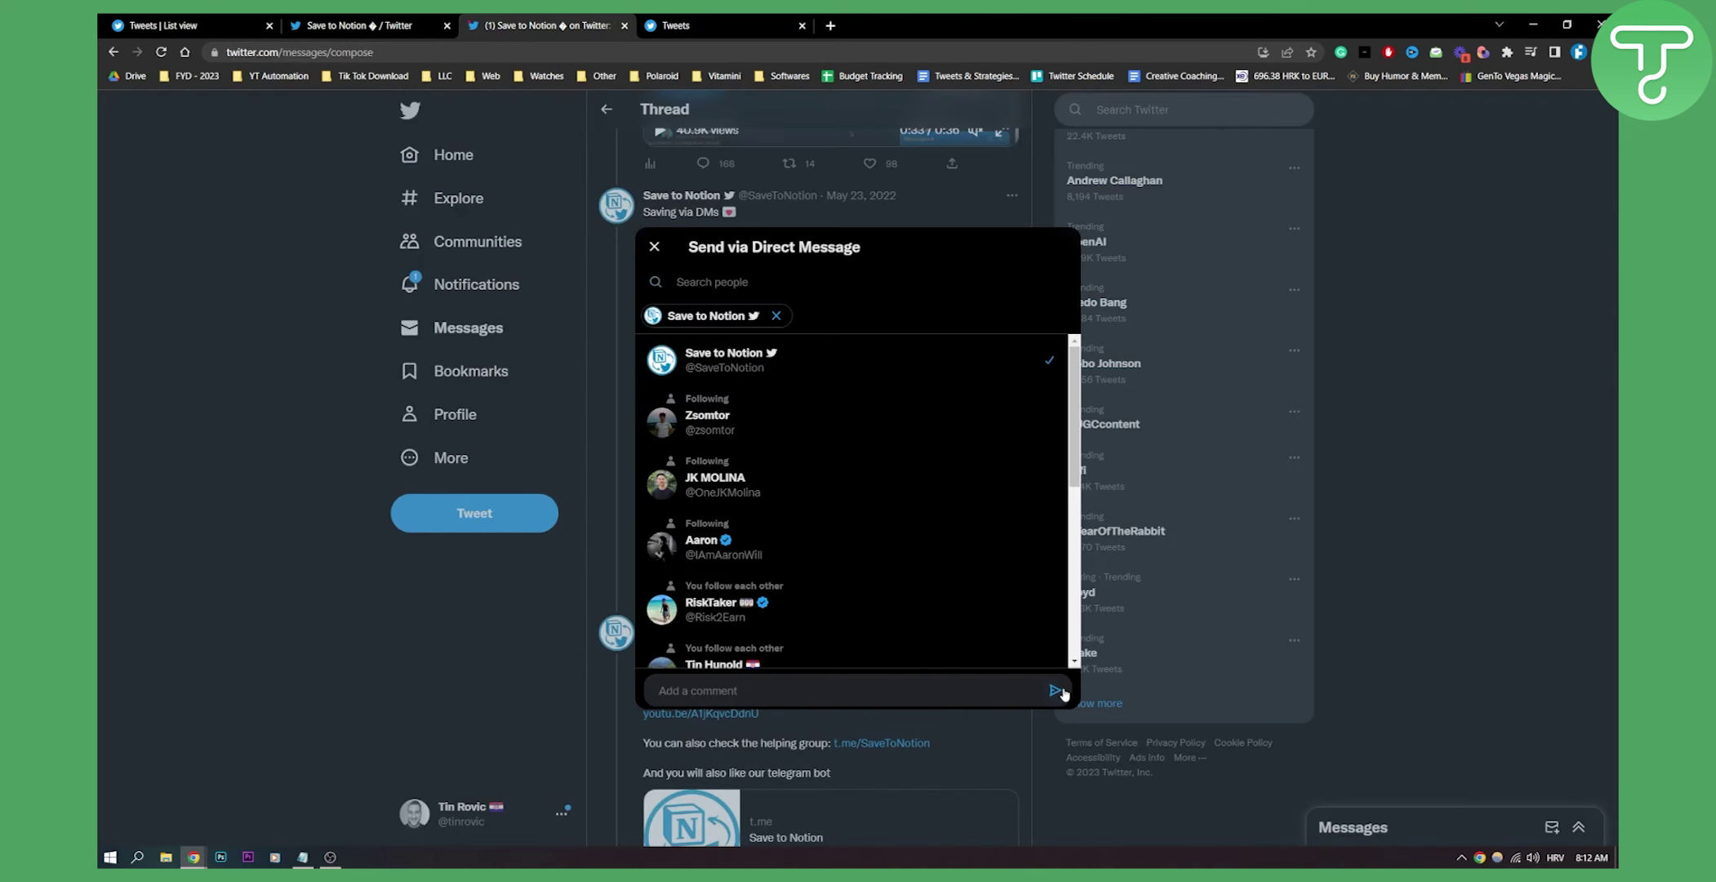
pyautogui.click(1060, 692)
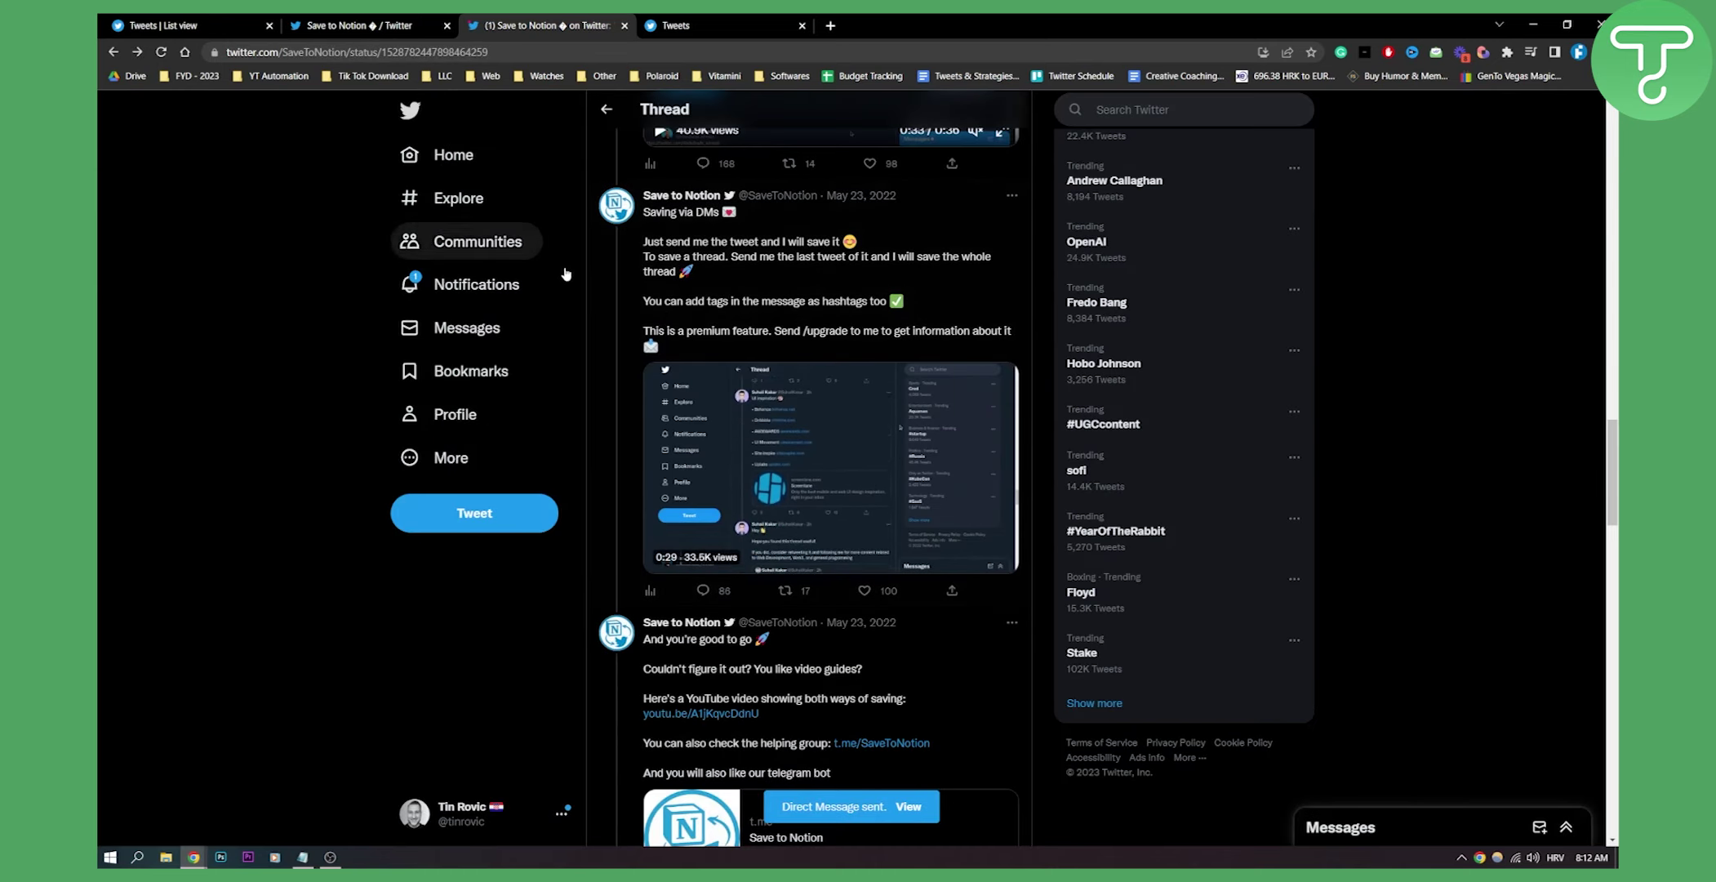
pyautogui.click(116, 19)
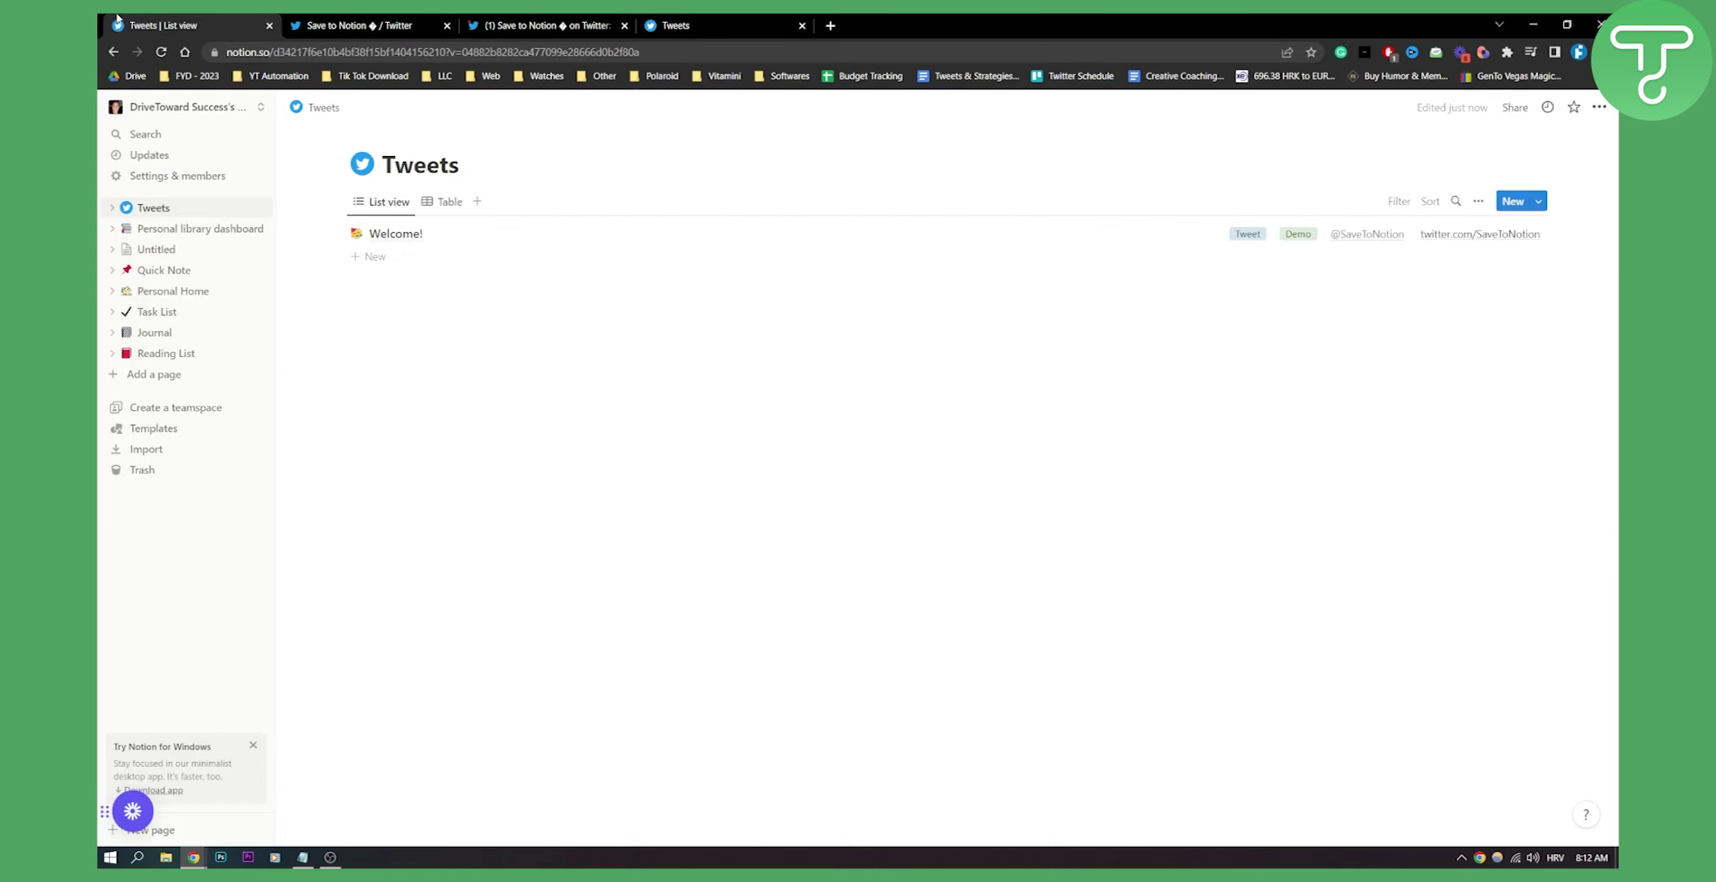
pyautogui.click(498, 240)
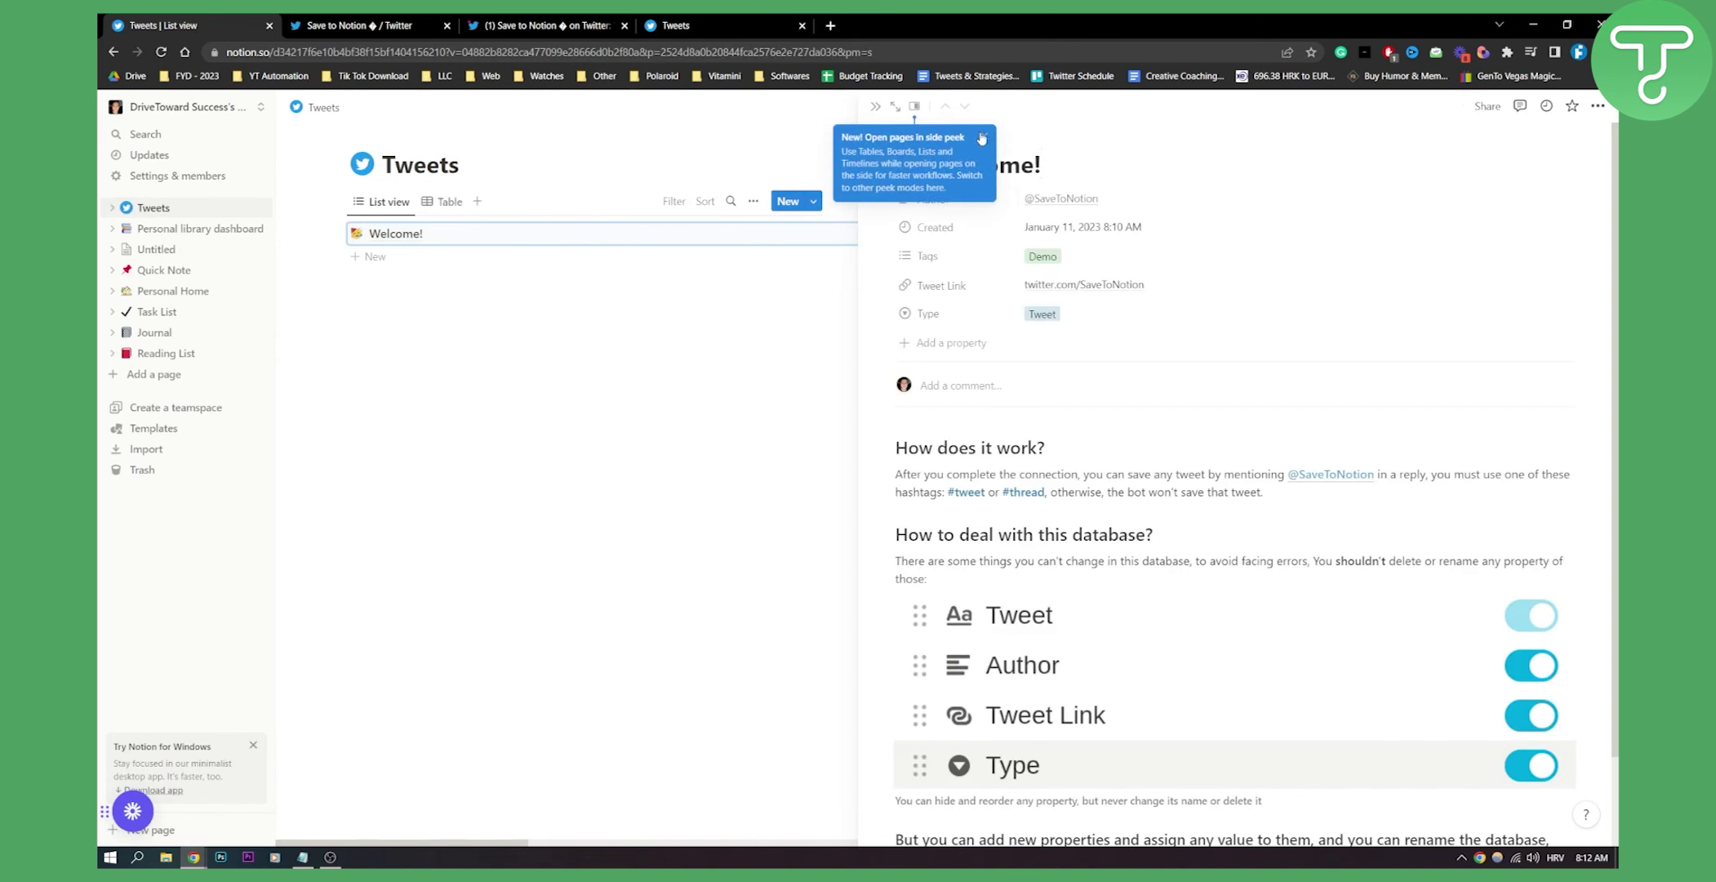
pyautogui.click(986, 140)
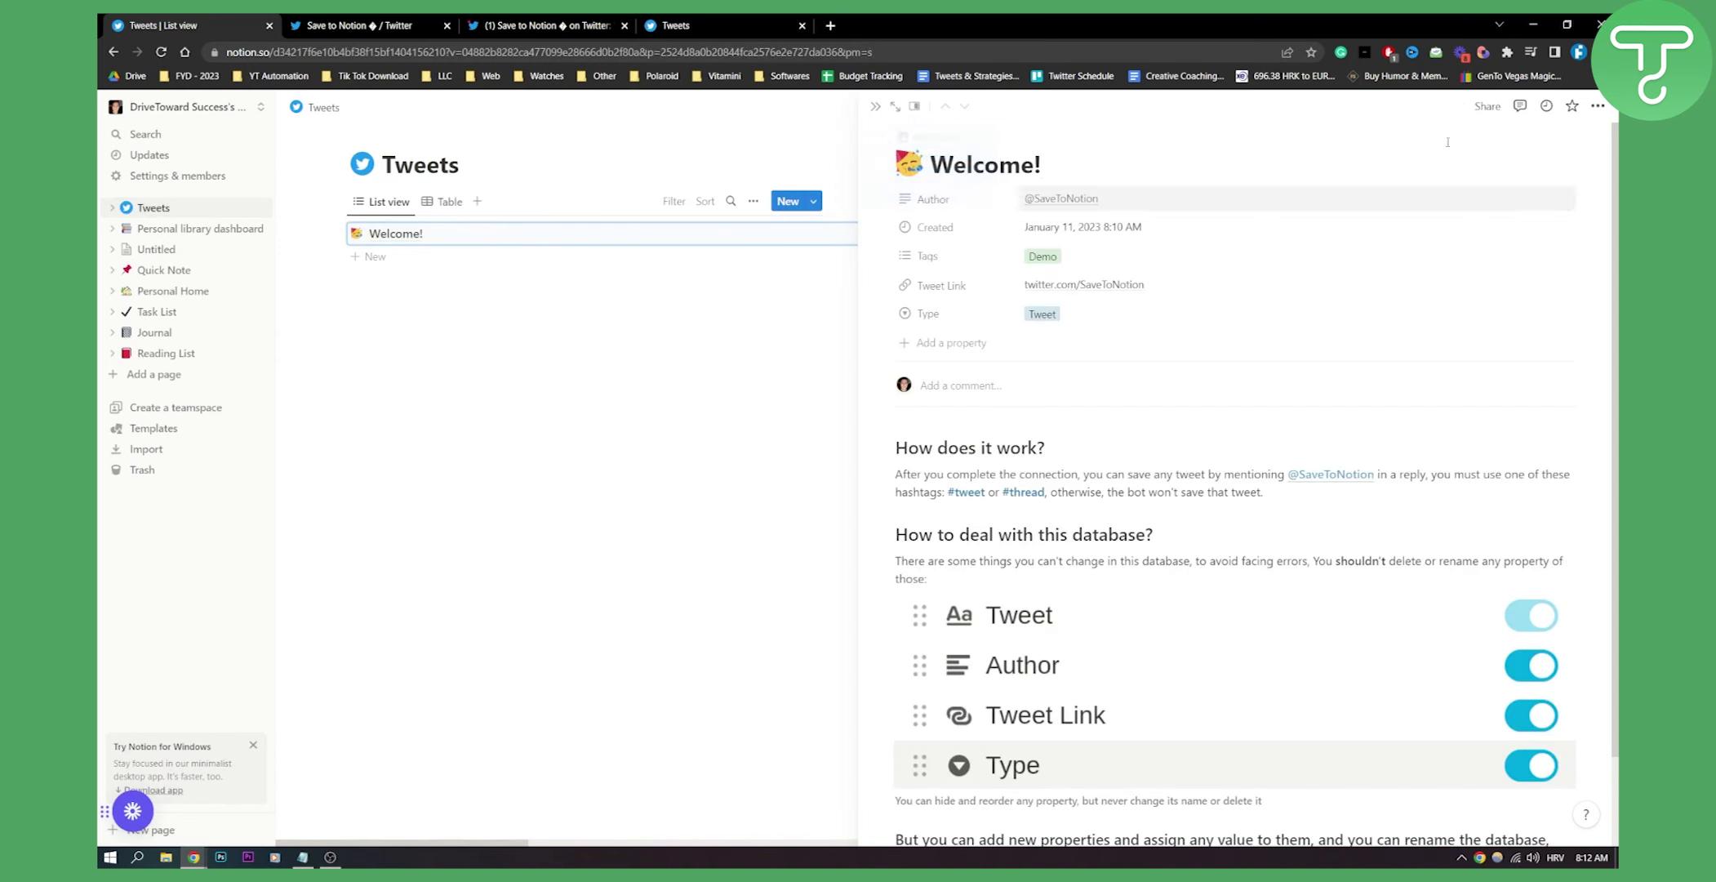
pyautogui.click(875, 106)
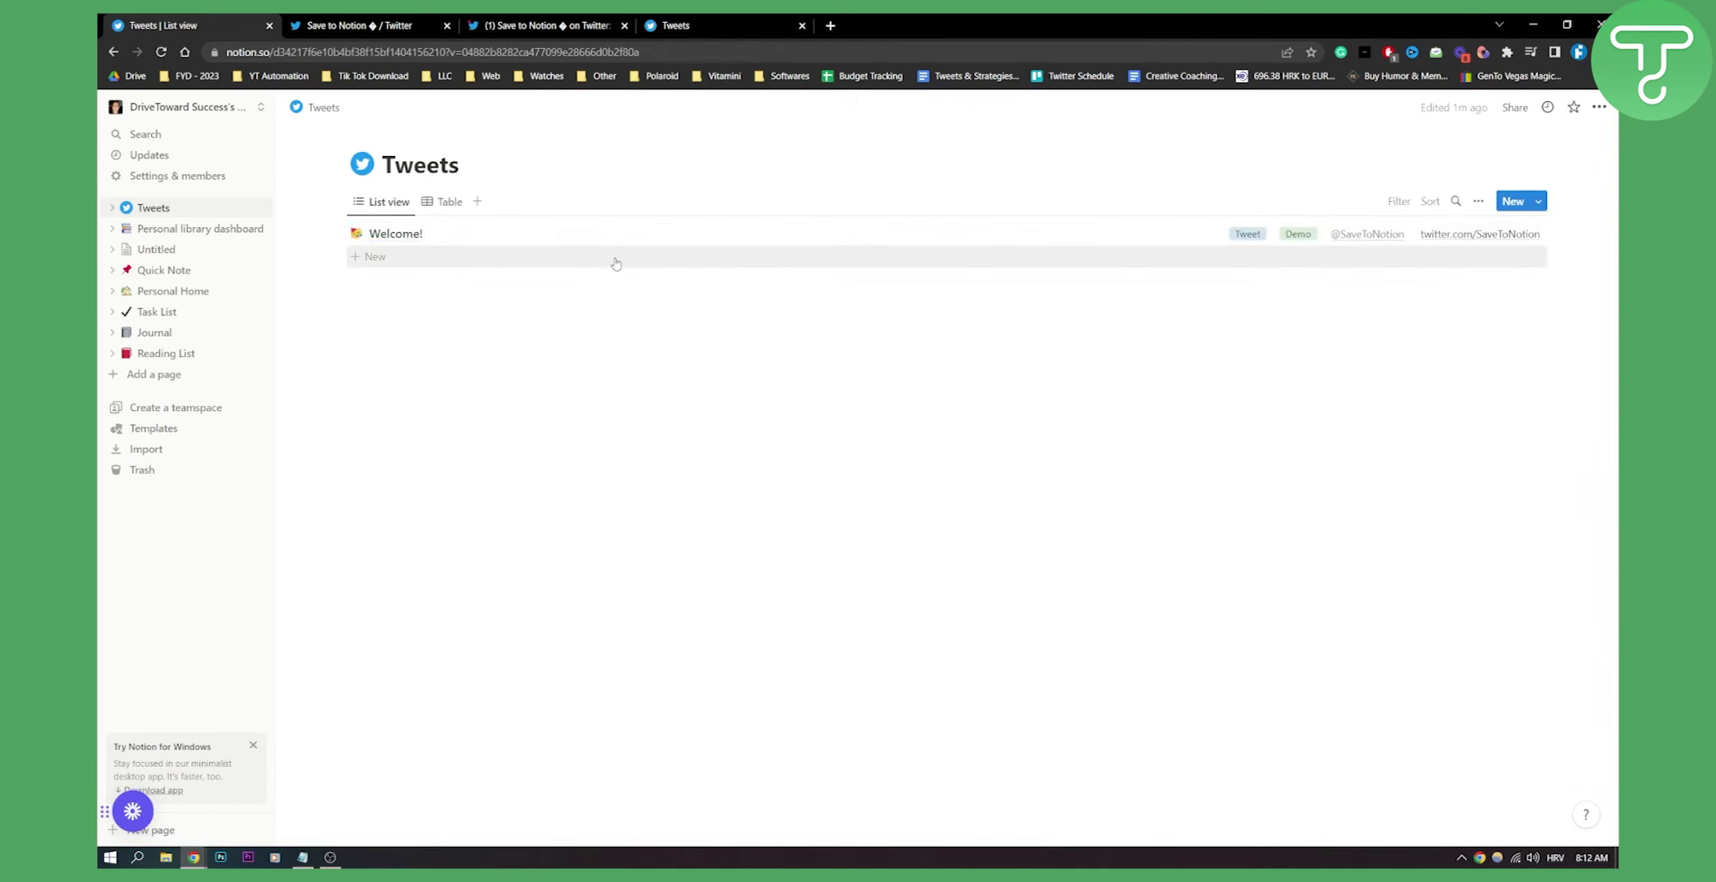